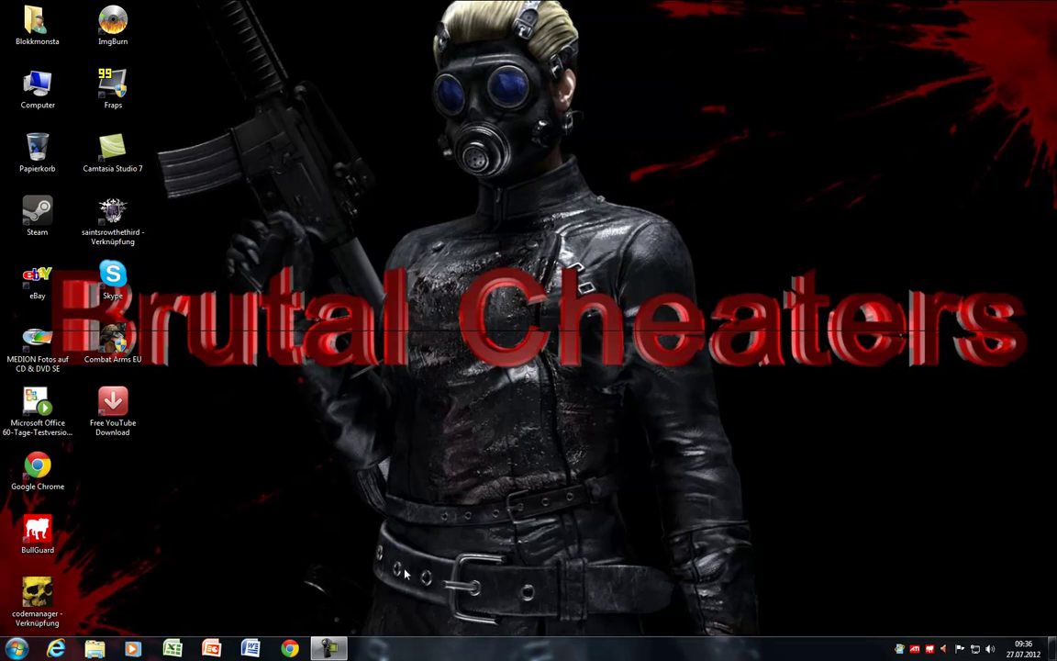
Step: Open the CA Hacks folder in the Documents library
click(16, 649)
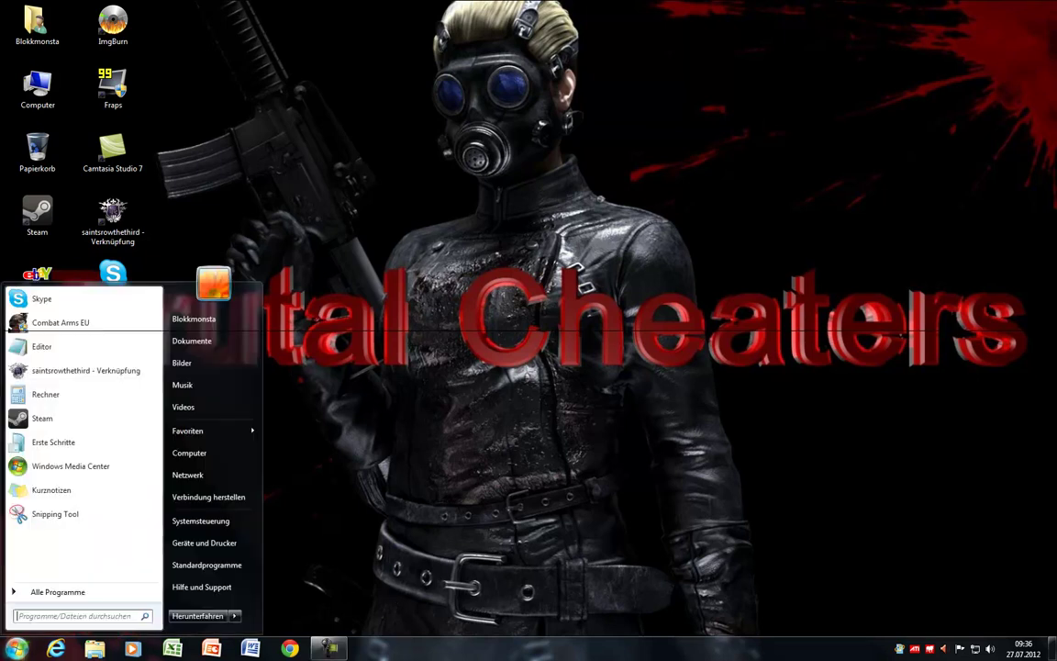
click(222, 340)
double_click(427, 213)
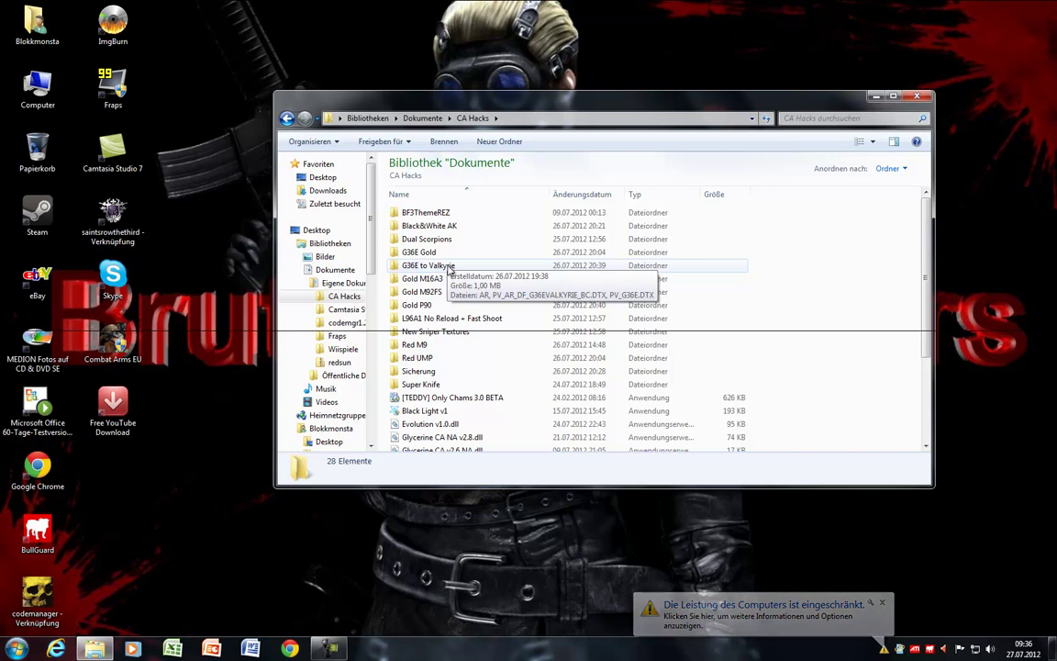
Step: Examine UI_SCR_Common.rez and UI_SCR_Inventory.rez in the BF3ThemeREZ folder, and return to the CA Hacks folder
double_click(472, 215)
drag(708, 335, 504, 216)
click(515, 339)
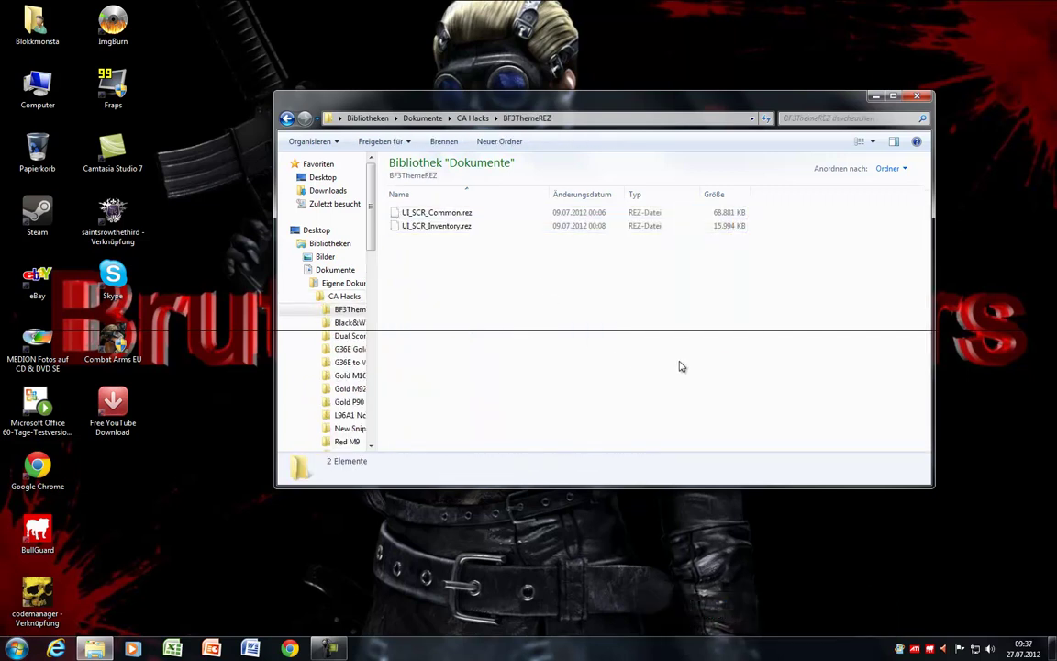
drag(679, 367, 468, 221)
click(519, 266)
drag(593, 311, 403, 188)
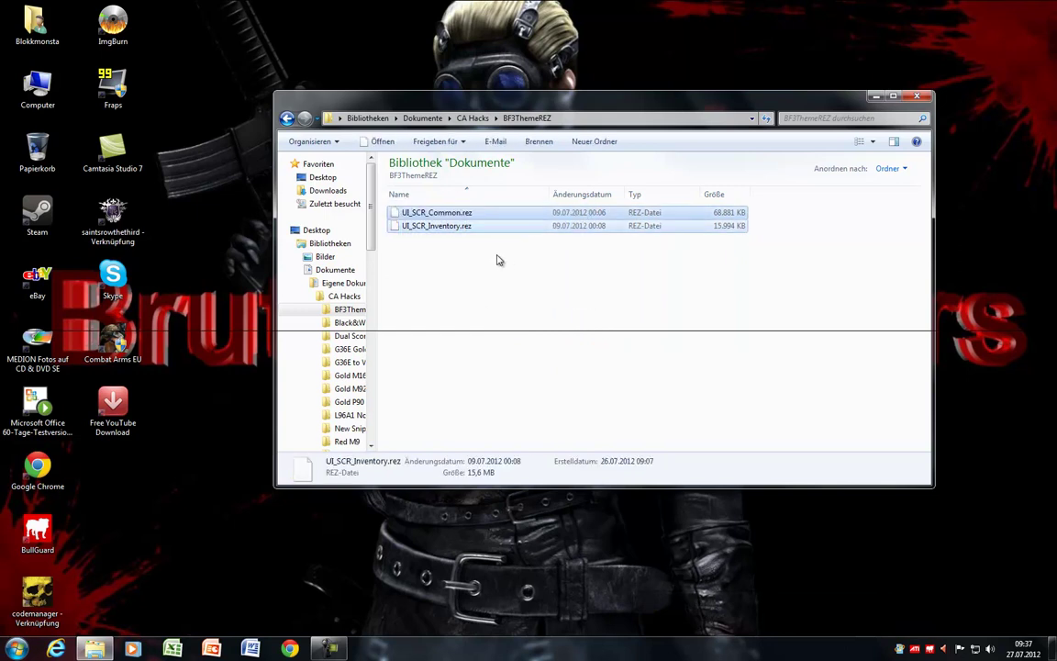
click(489, 368)
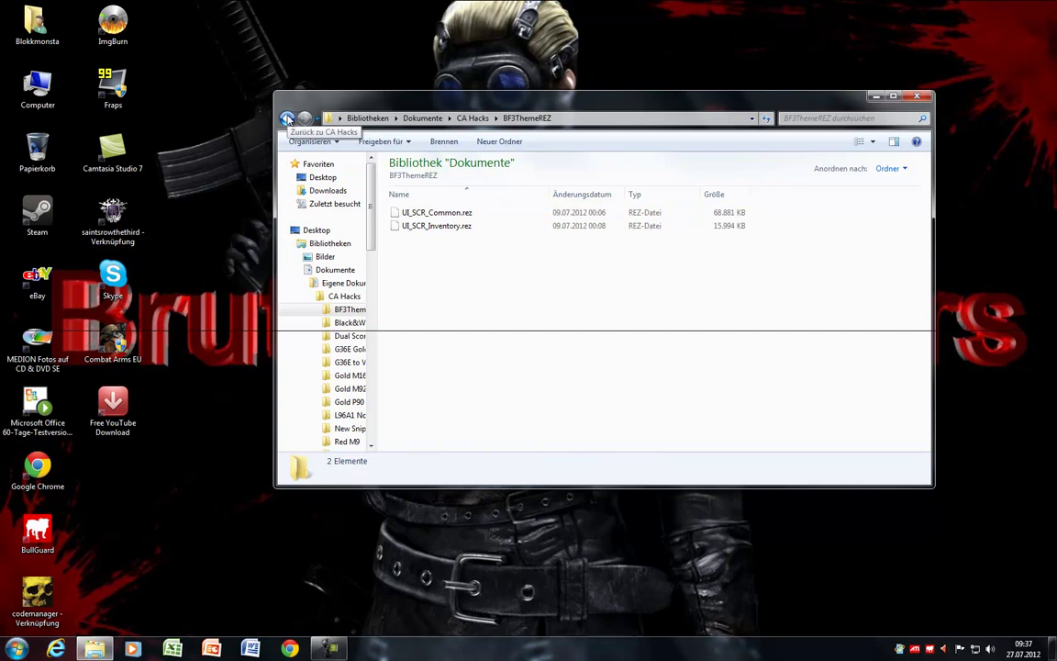
click(287, 119)
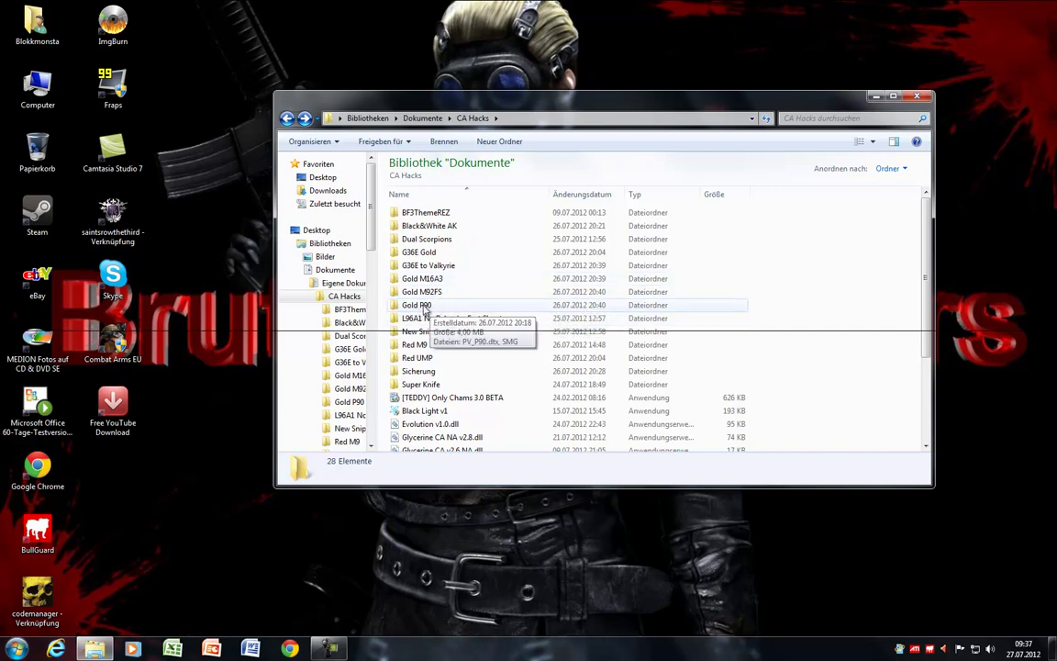
Step: Inspect PV_P90.dtx in the Gold P90 folder, and return to the CA Hacks folder
double_click(425, 310)
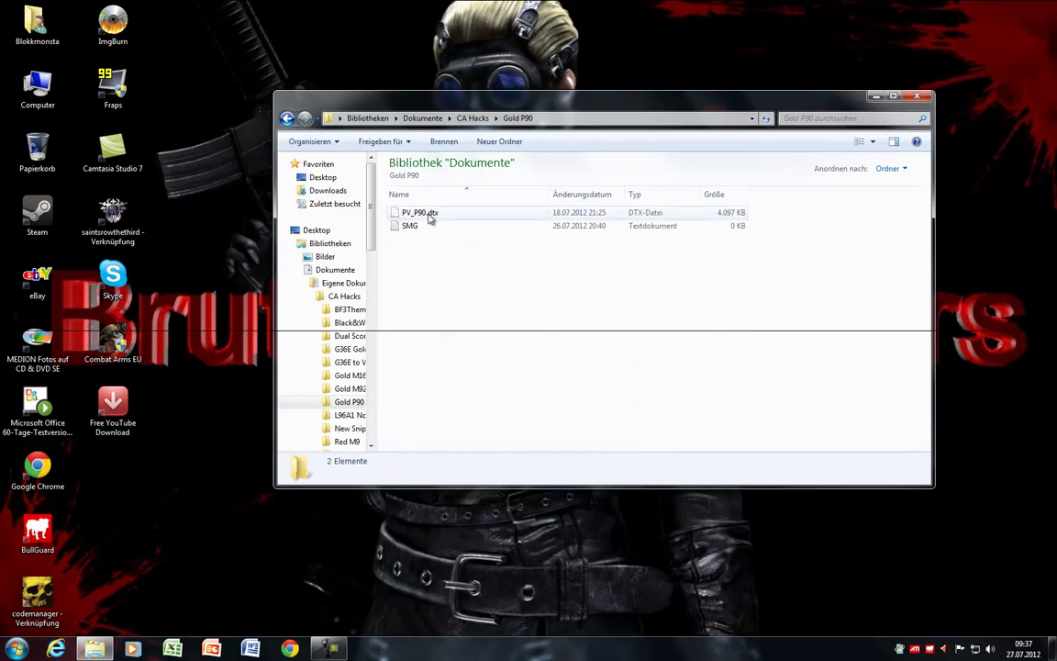
click(431, 216)
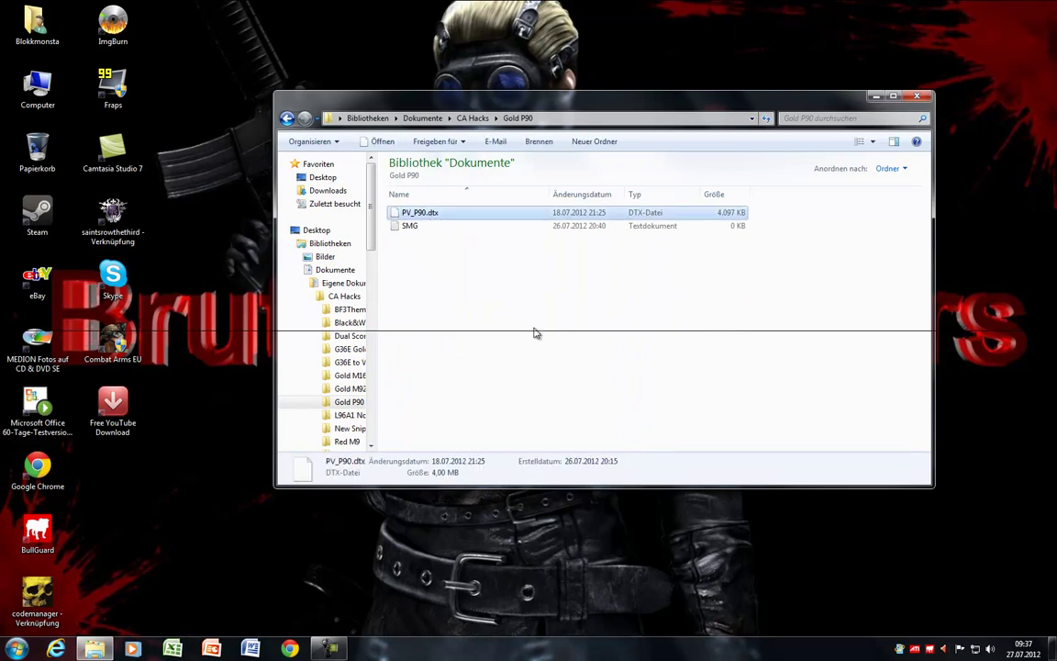
click(592, 343)
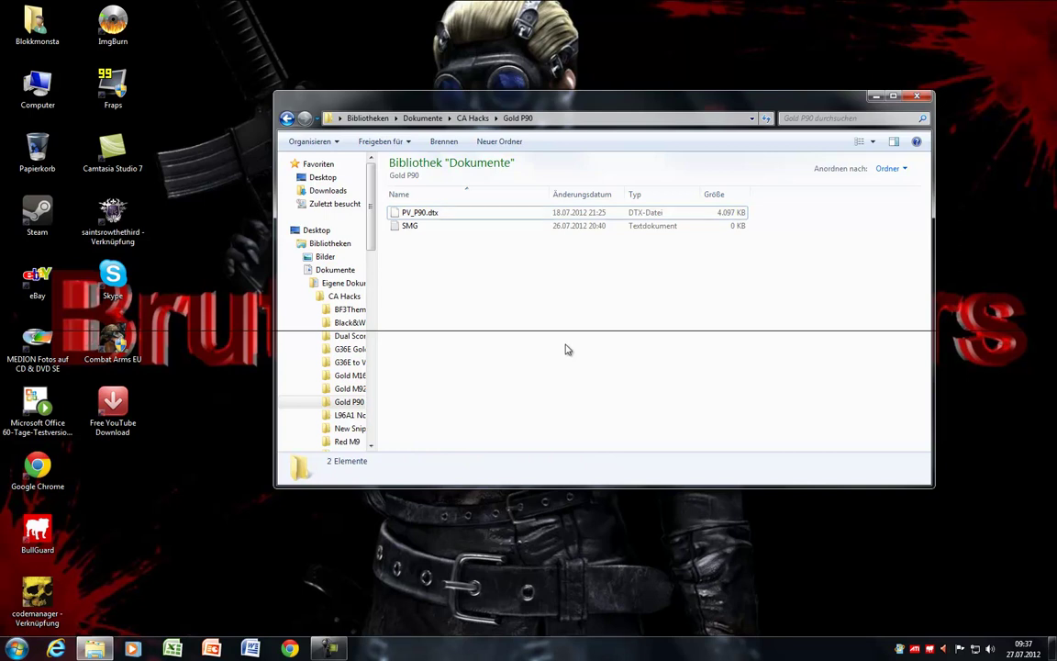
click(292, 119)
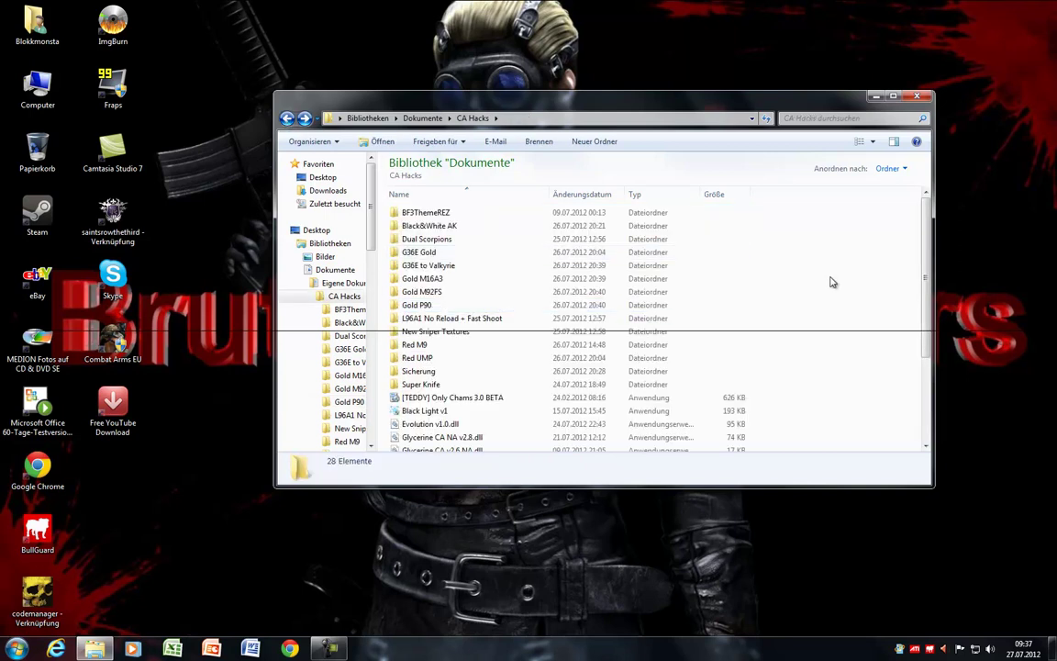
Step: Run RezInject from the CA Hacks folder as administrator
scroll(832, 296, down, 3)
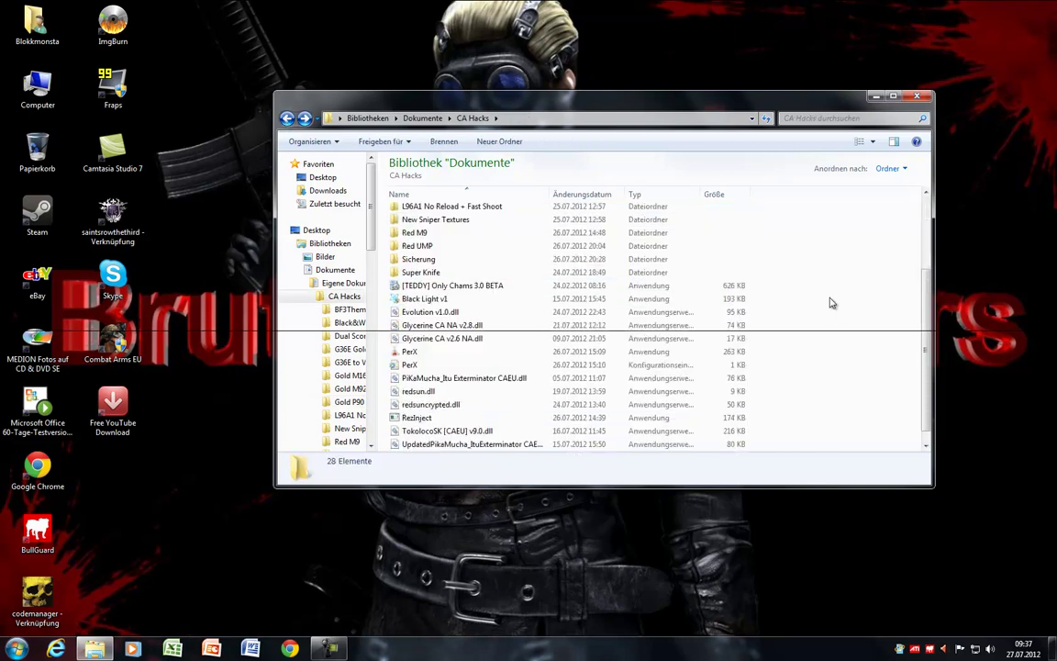
right_click(418, 405)
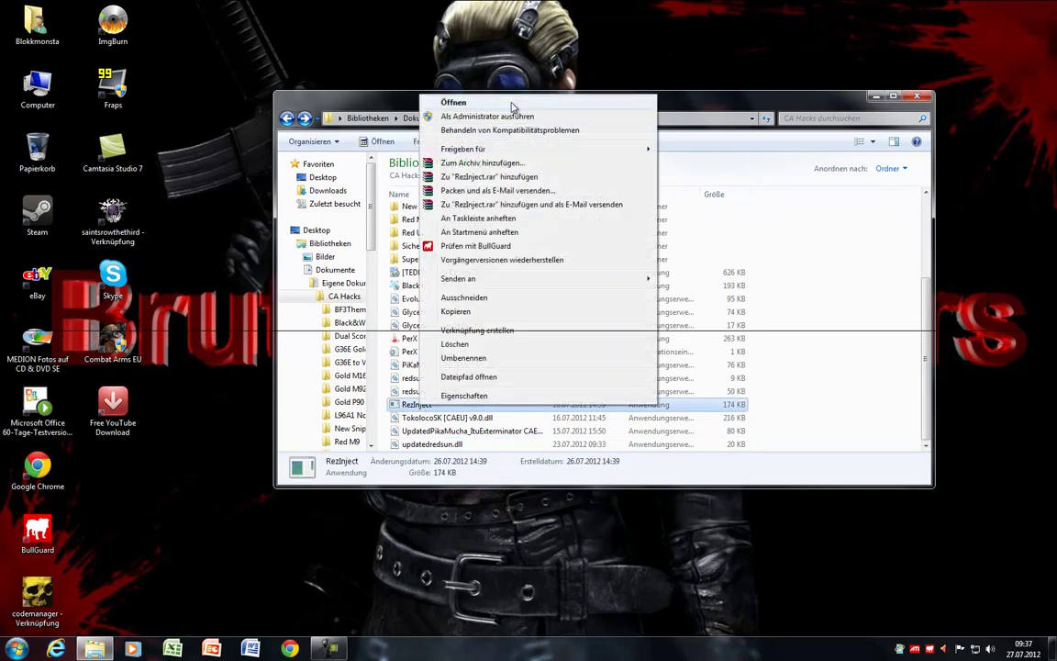
click(514, 113)
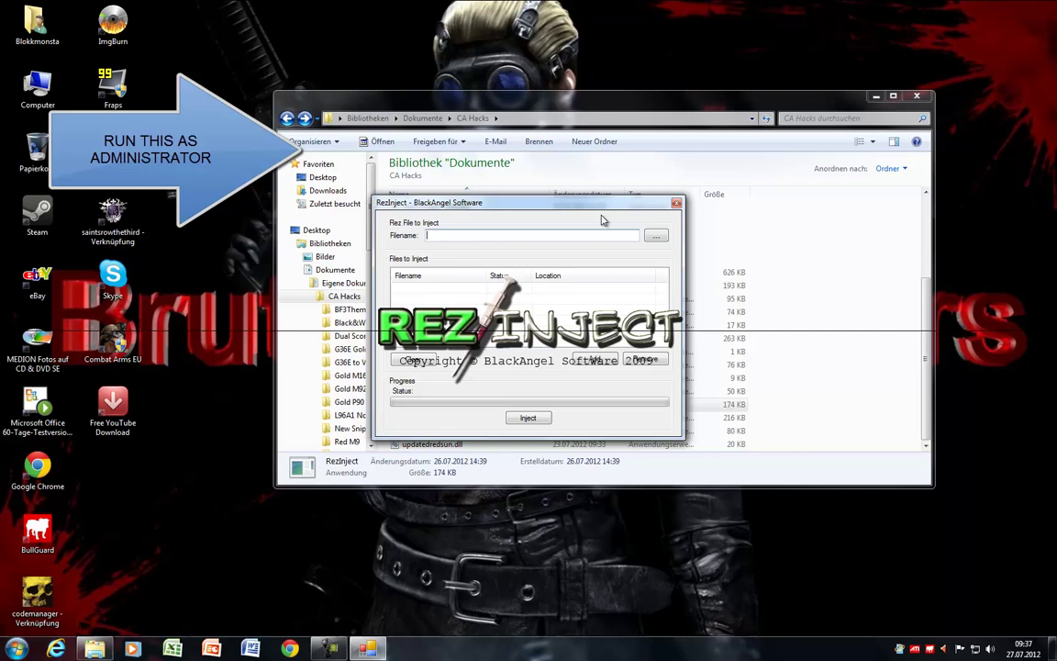
Step: Browse for the Rez file to inject in C:\Nexon\Combat Arms EU\Game and locate the GUNS_T_PV archives
click(657, 237)
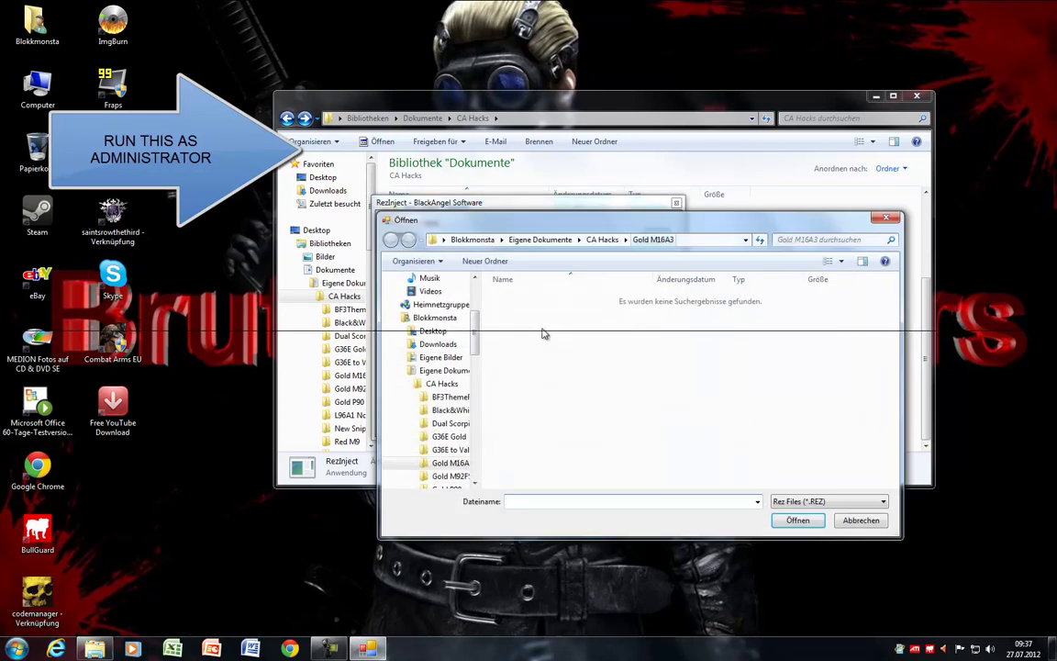
drag(476, 330, 474, 420)
click(434, 423)
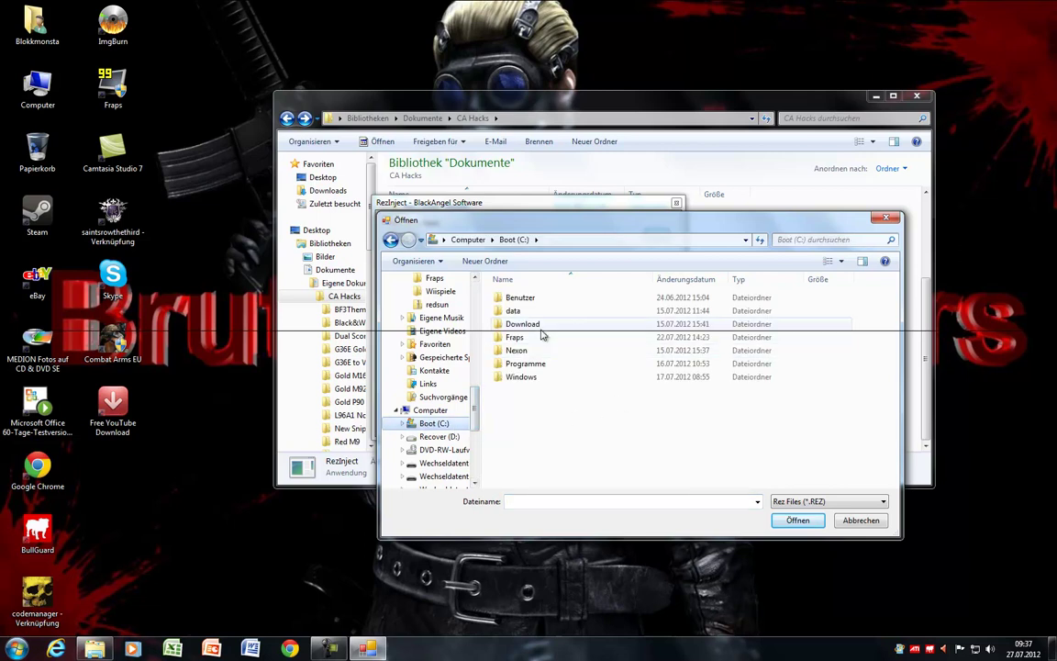
double_click(642, 352)
double_click(599, 300)
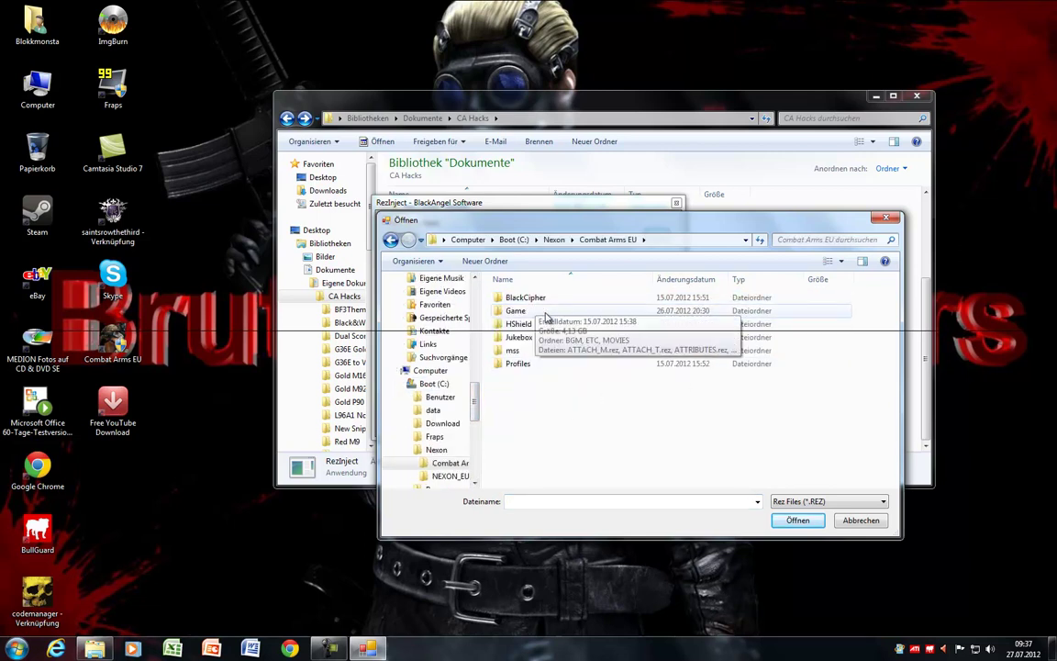
double_click(515, 311)
scroll(551, 349, down, 5)
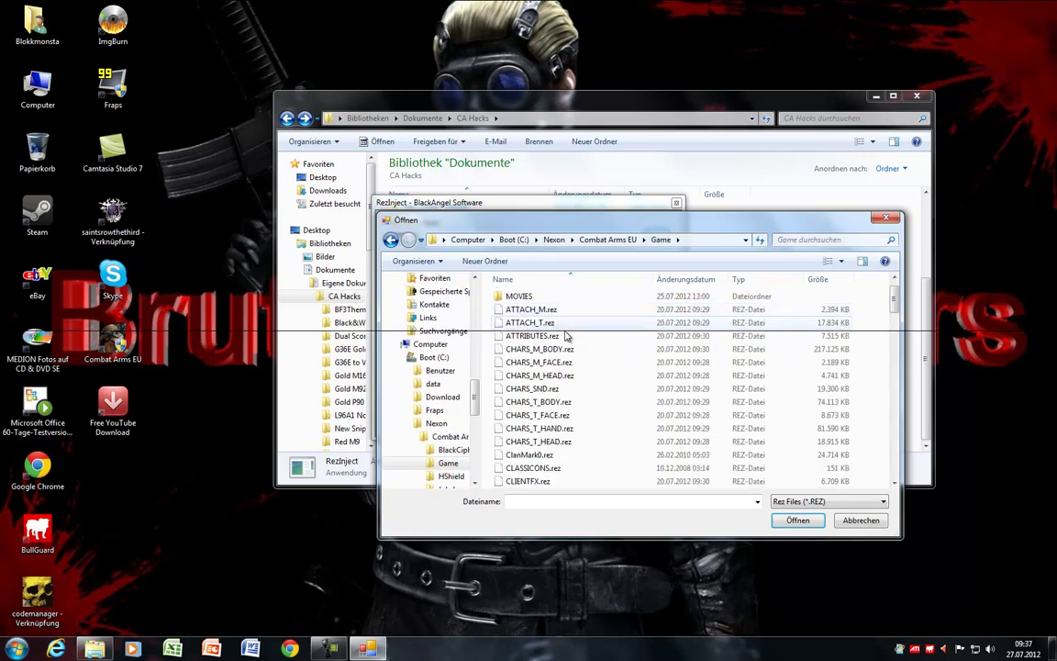
scroll(670, 433, down, 15)
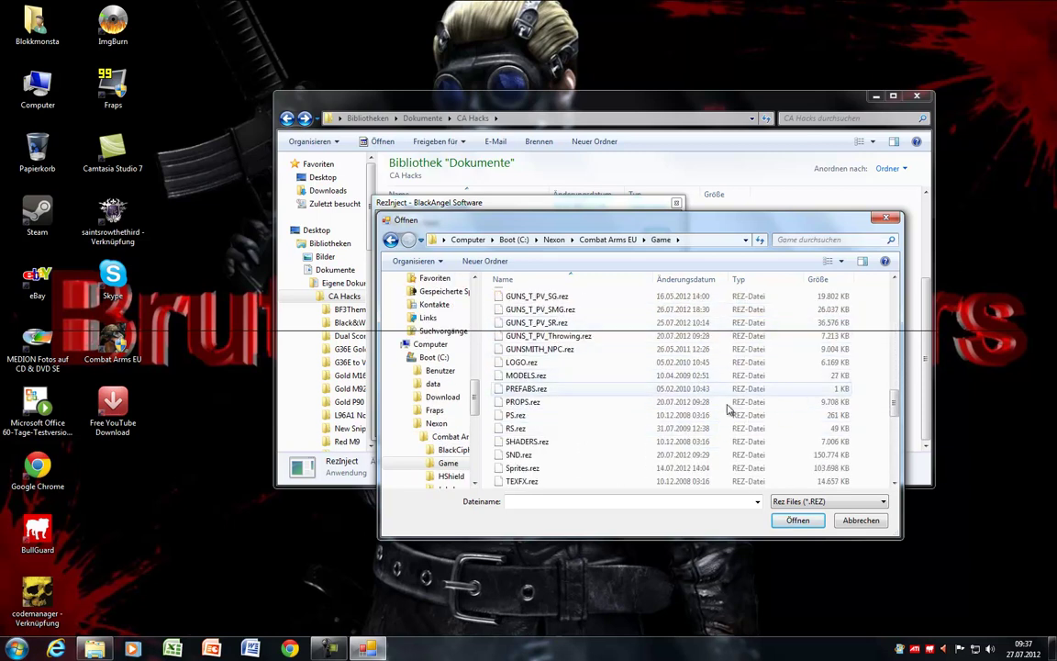
scroll(674, 431, up, 12)
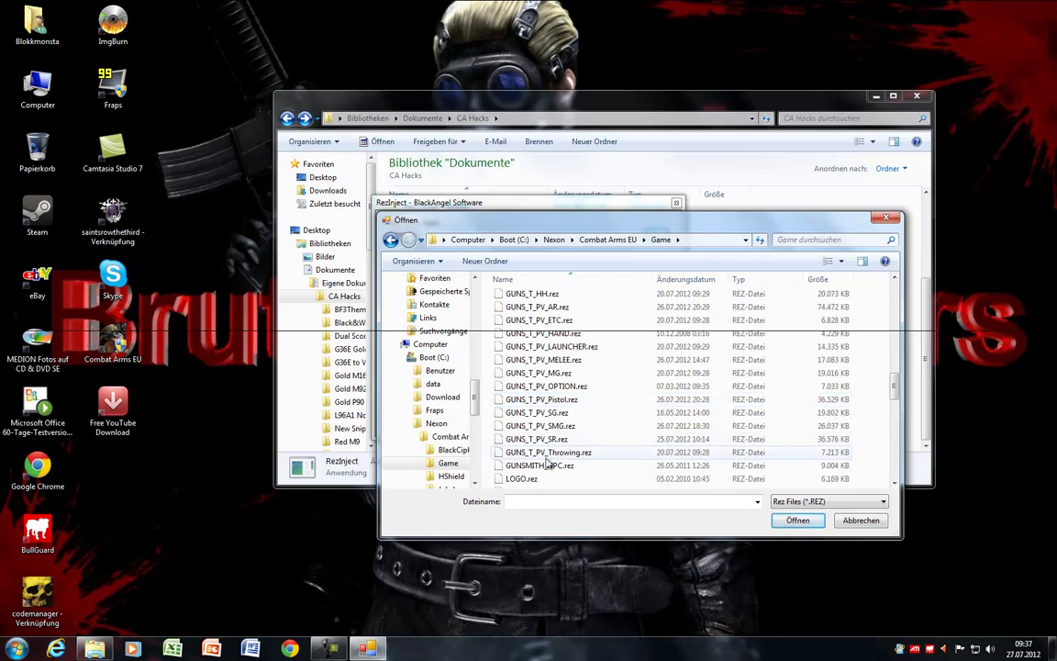
scroll(555, 423, up, 1)
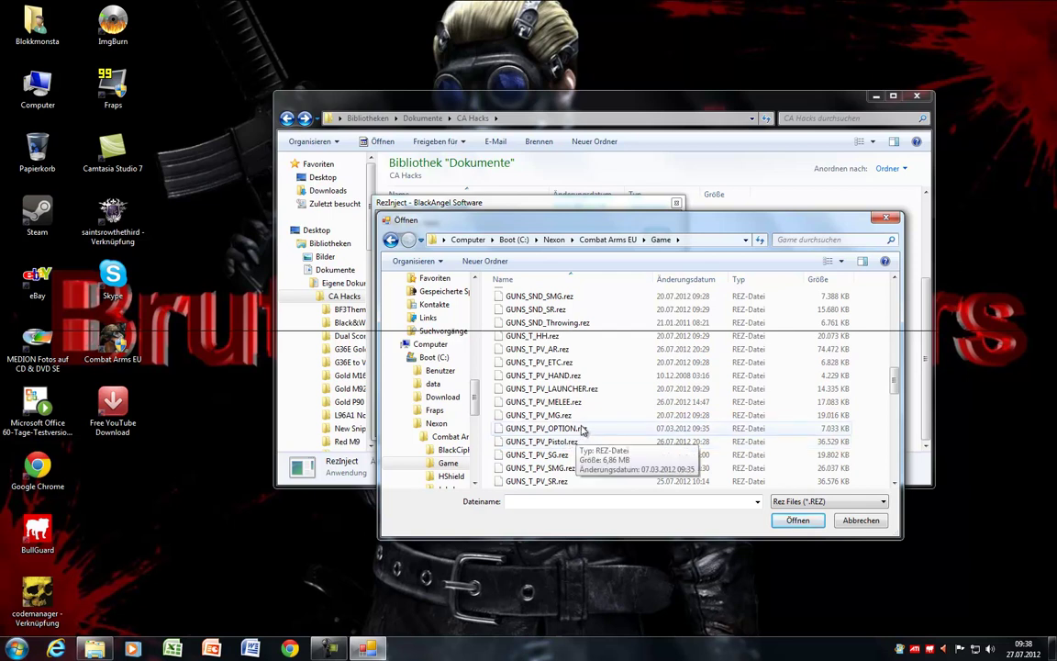
scroll(567, 444, down, 1)
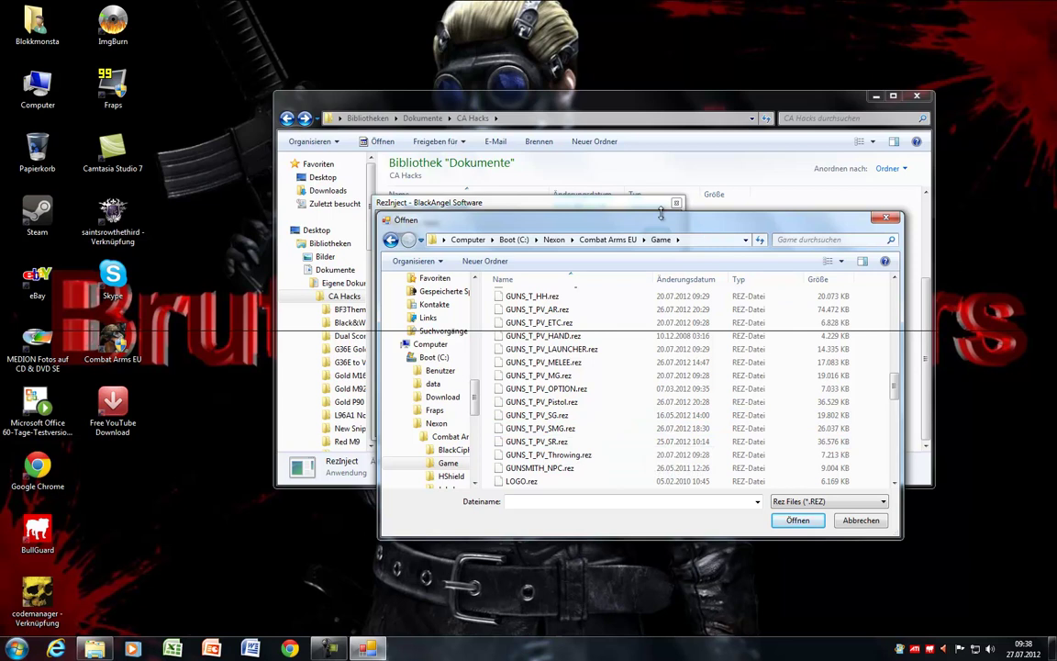
drag(660, 217, 806, 263)
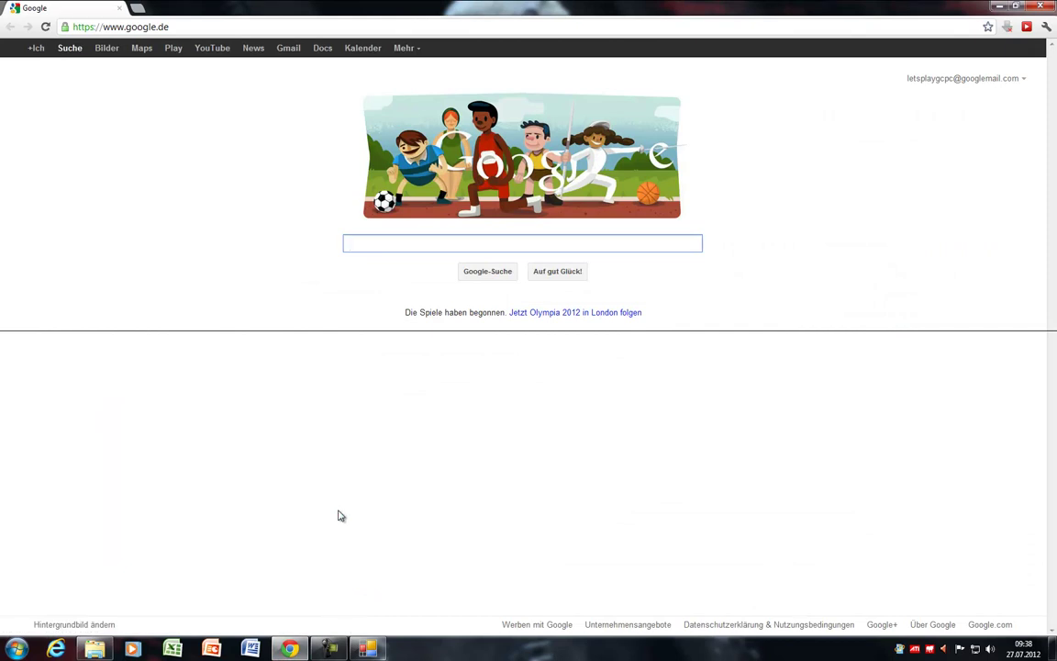
Step: Switch to Google Chrome and search Google for "p90 assault riffle"
text(p90)
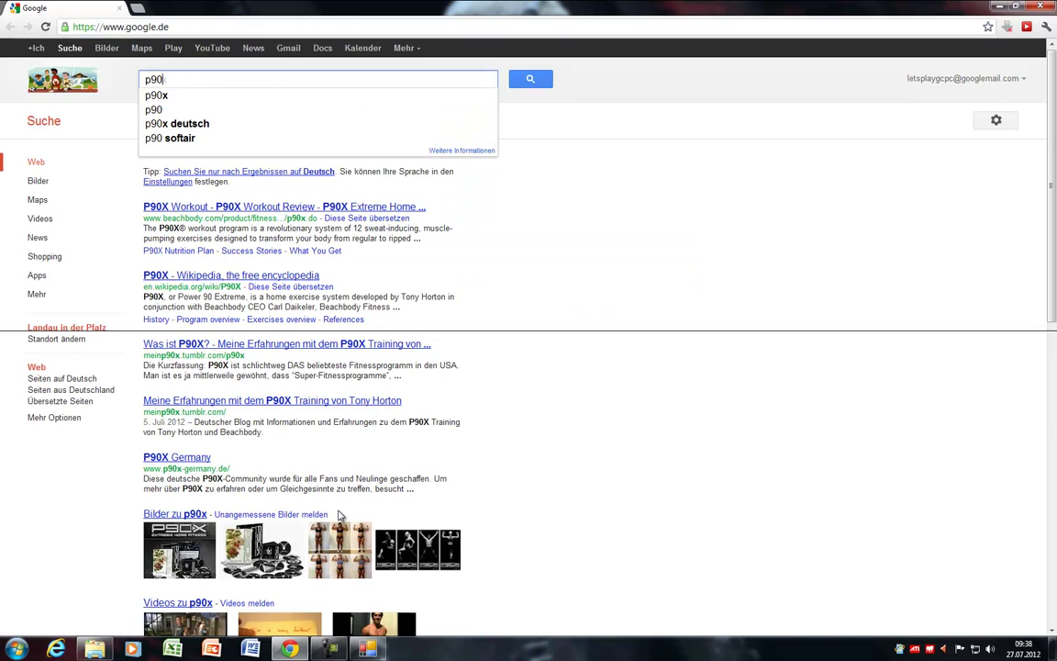
text( ass)
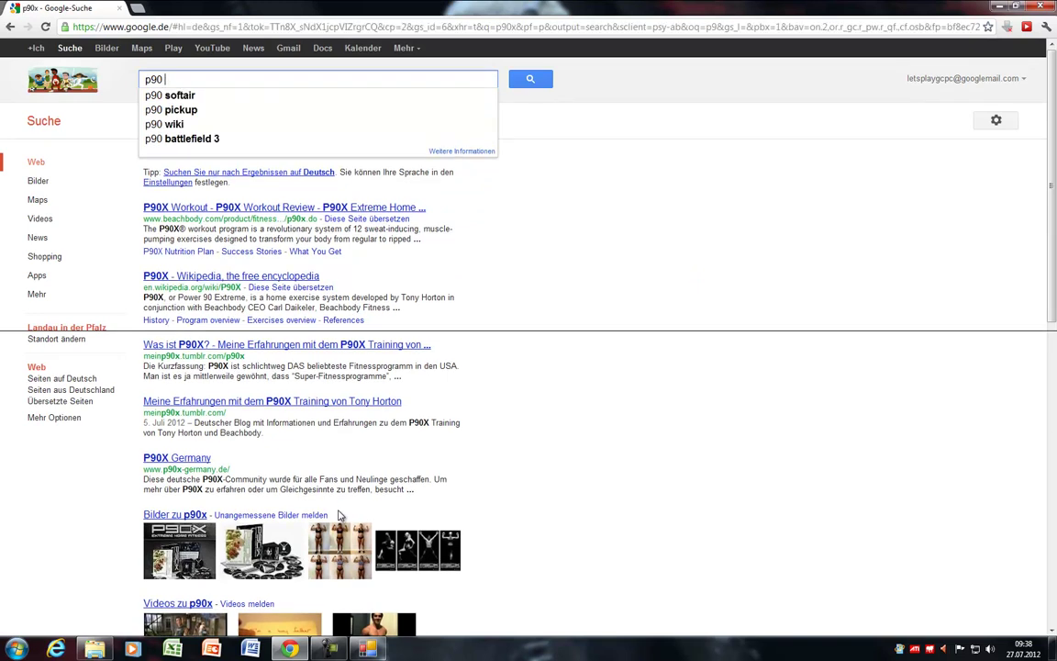
text(aul)
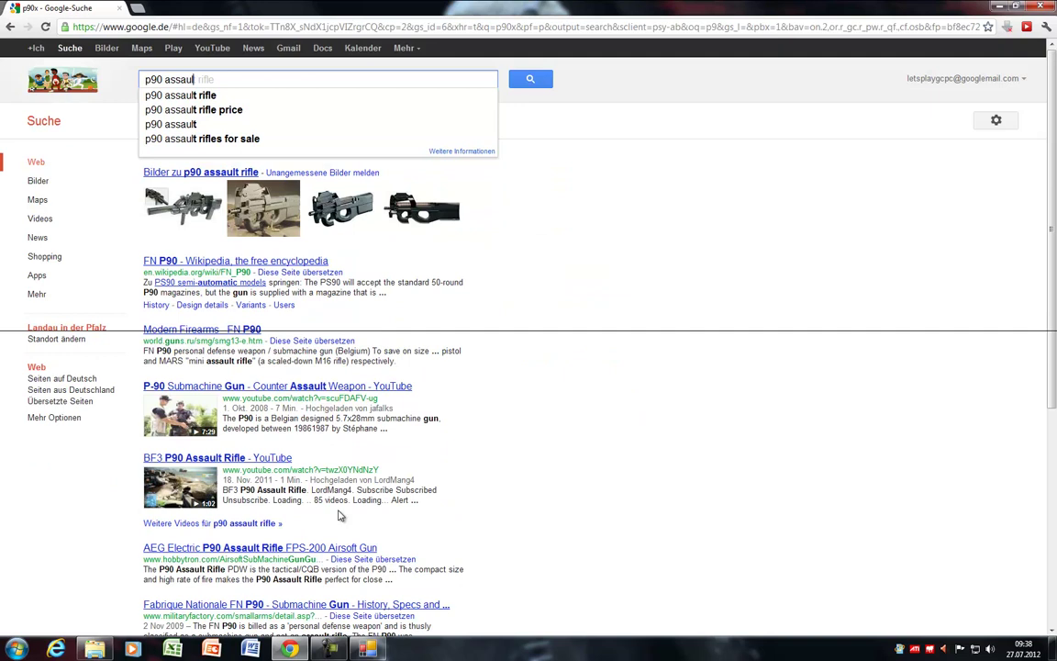
text(t riffle)
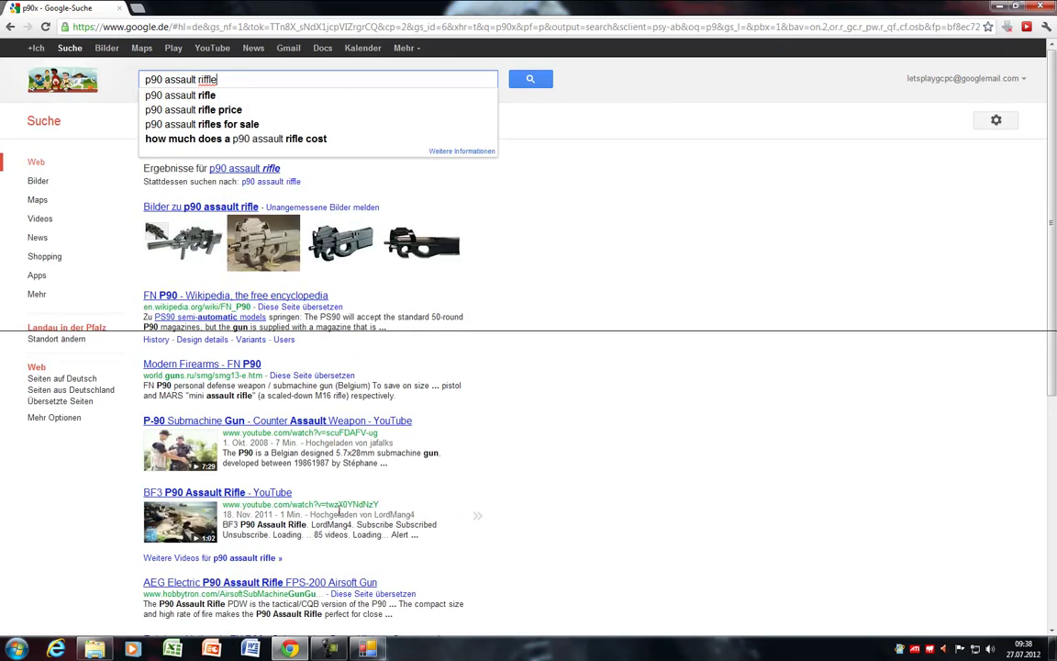
key(Return)
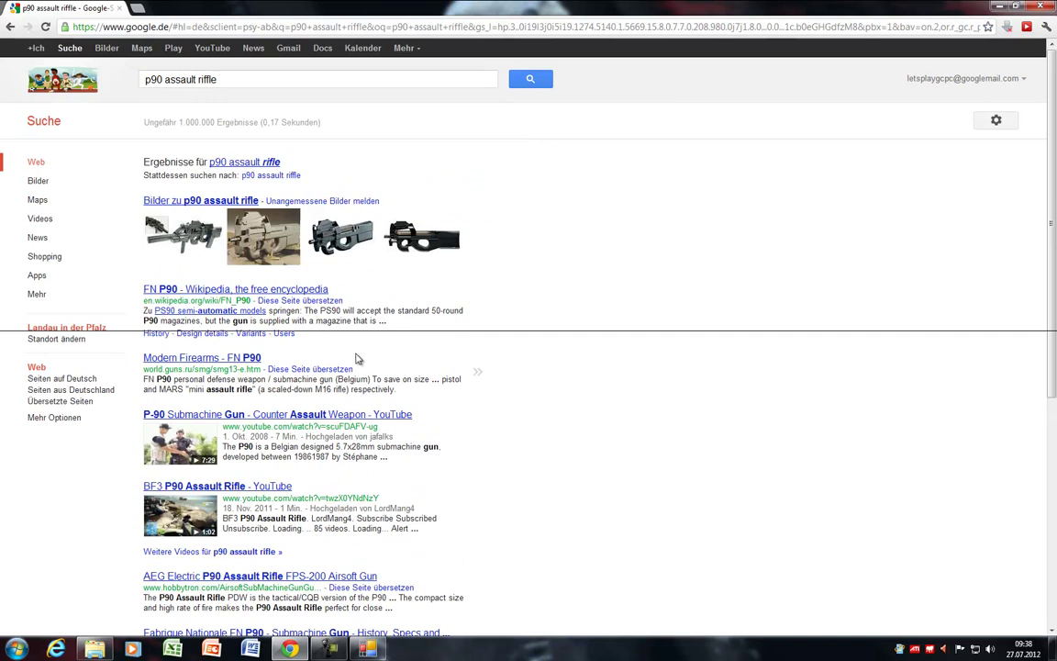
Step: Change the Google search to "p90 submachine gun" and check the P90's weapon class in the Wikipedia result
drag(295, 77, 170, 77)
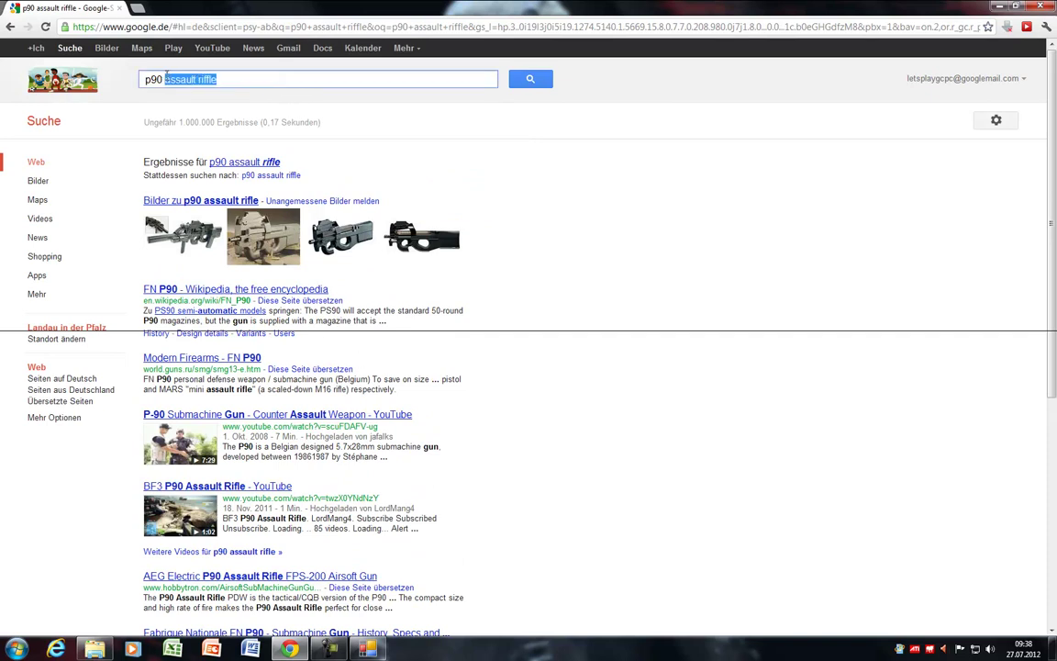
key(BackSpace)
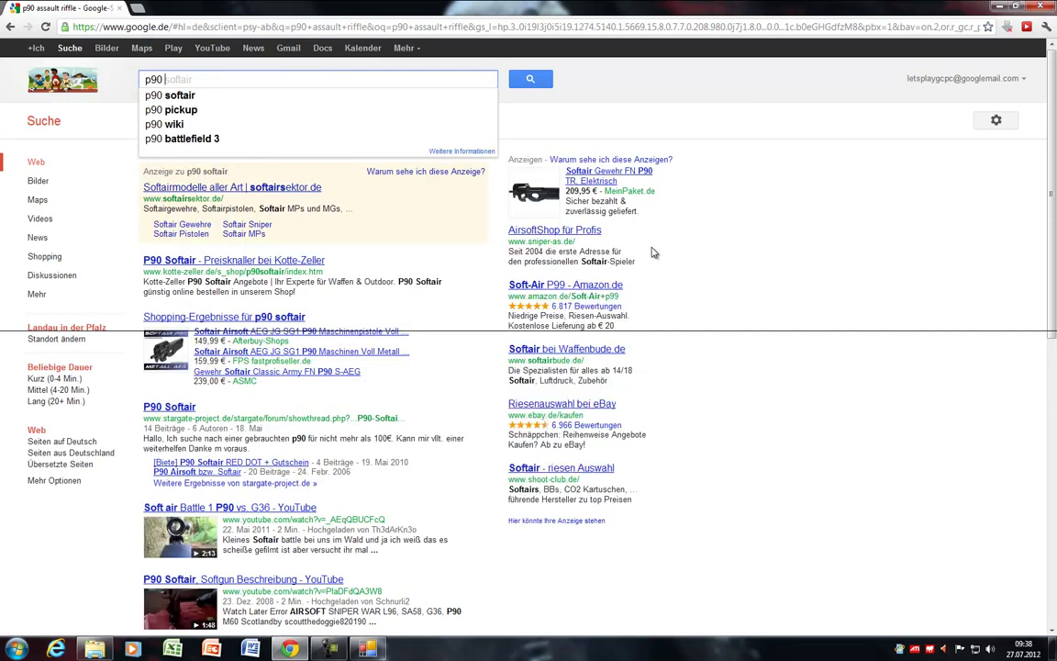
text(su)
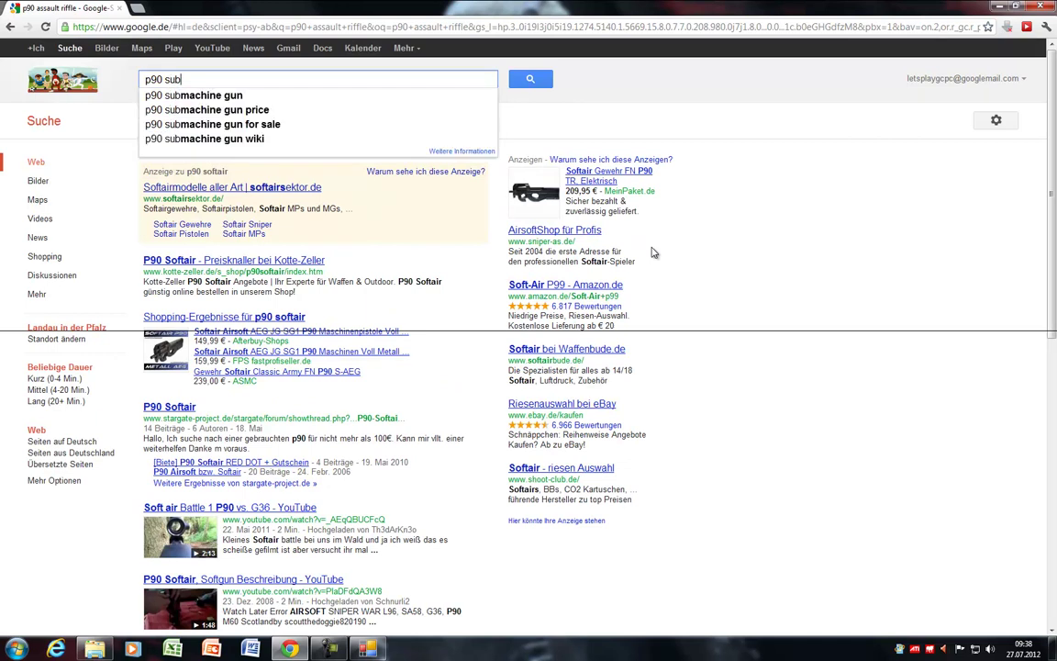
key(Tab)
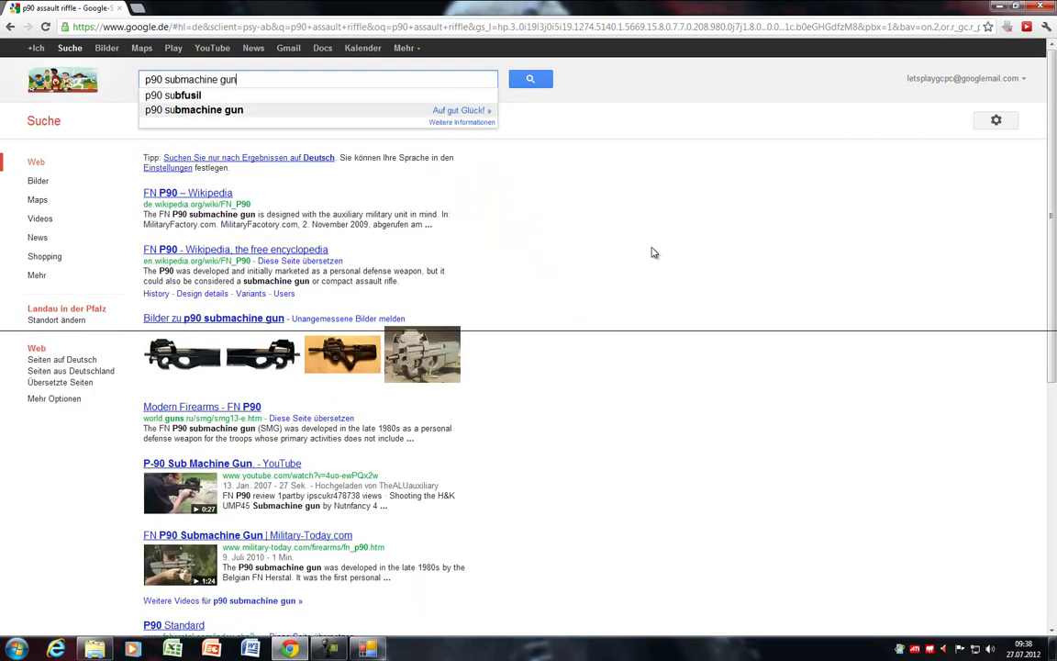
key(Return)
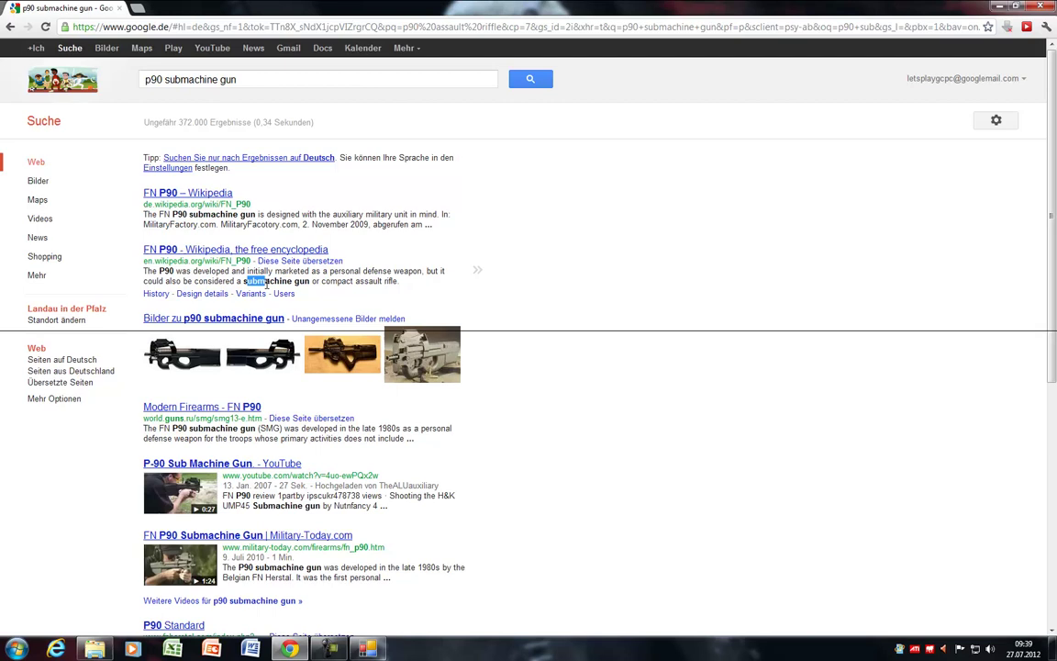
drag(246, 280, 309, 281)
click(584, 309)
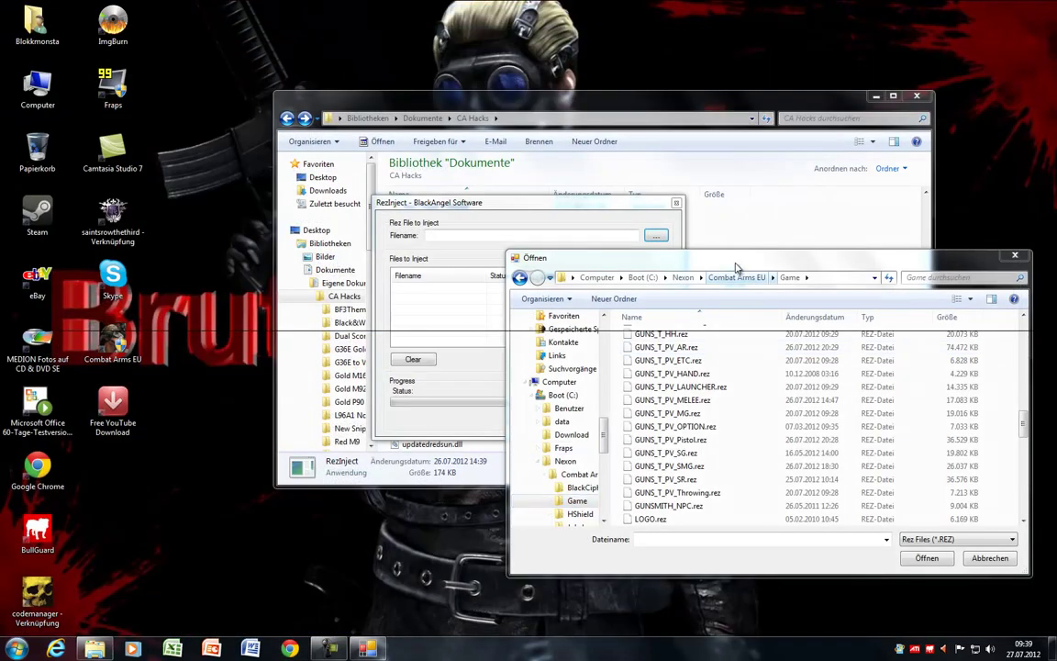
Step: Choose GUNS_T_PV_SMG.rez from the Combat Arms EU Game folder as the Rez file to inject
drag(733, 262, 597, 131)
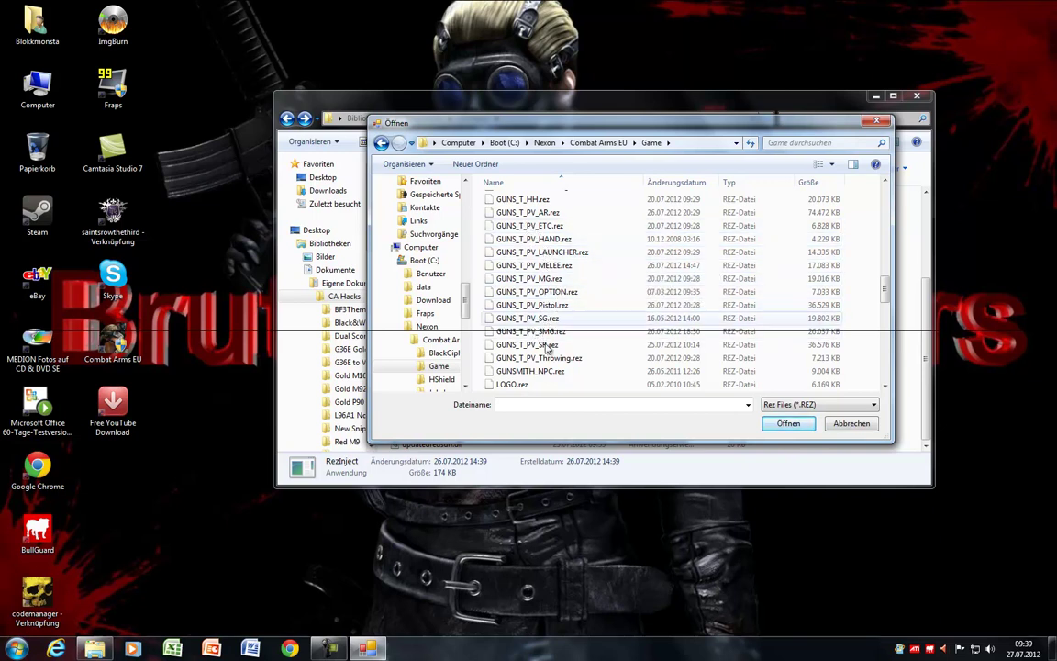
click(553, 333)
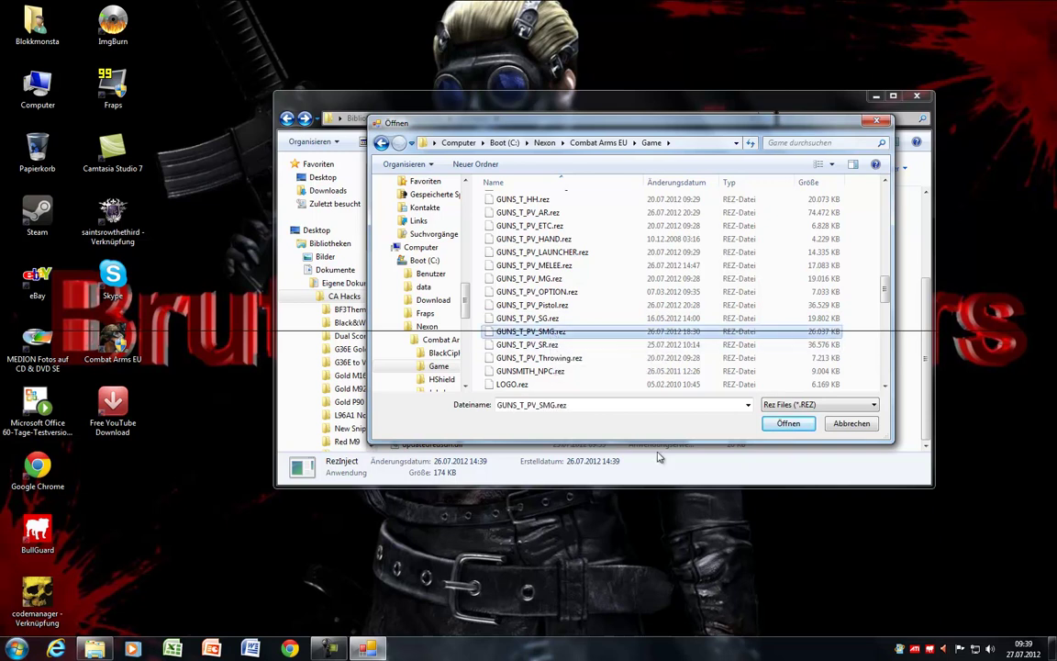
click(797, 427)
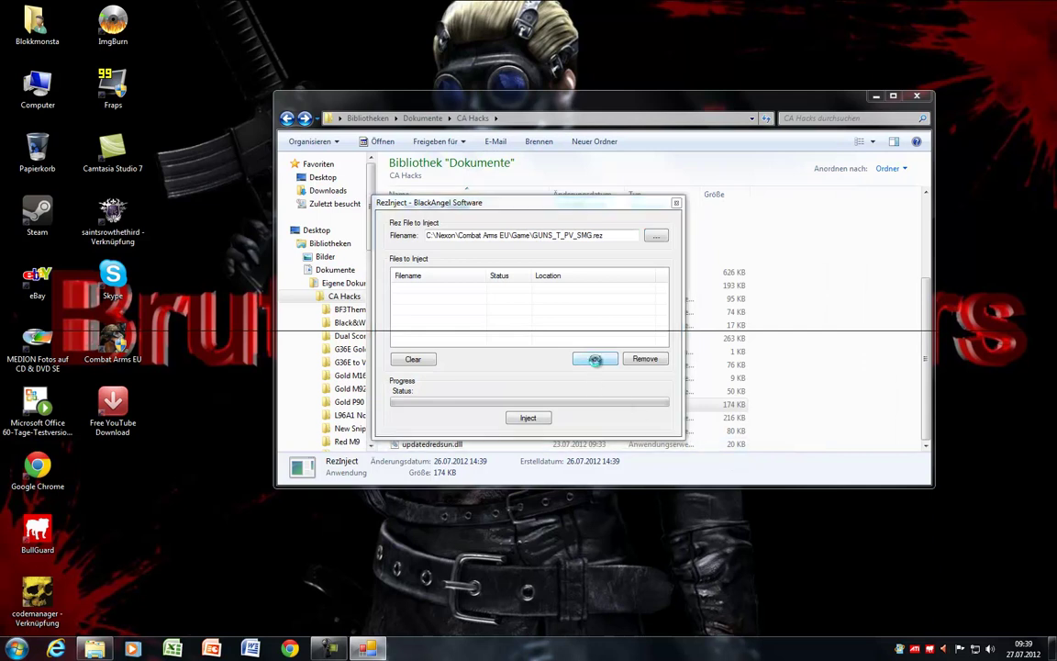
Step: Add PV_P90.dtx from the Gold P90 folder in Eigene Dokumente\CA Hacks to the files to inject
click(594, 359)
scroll(465, 271, up, 5)
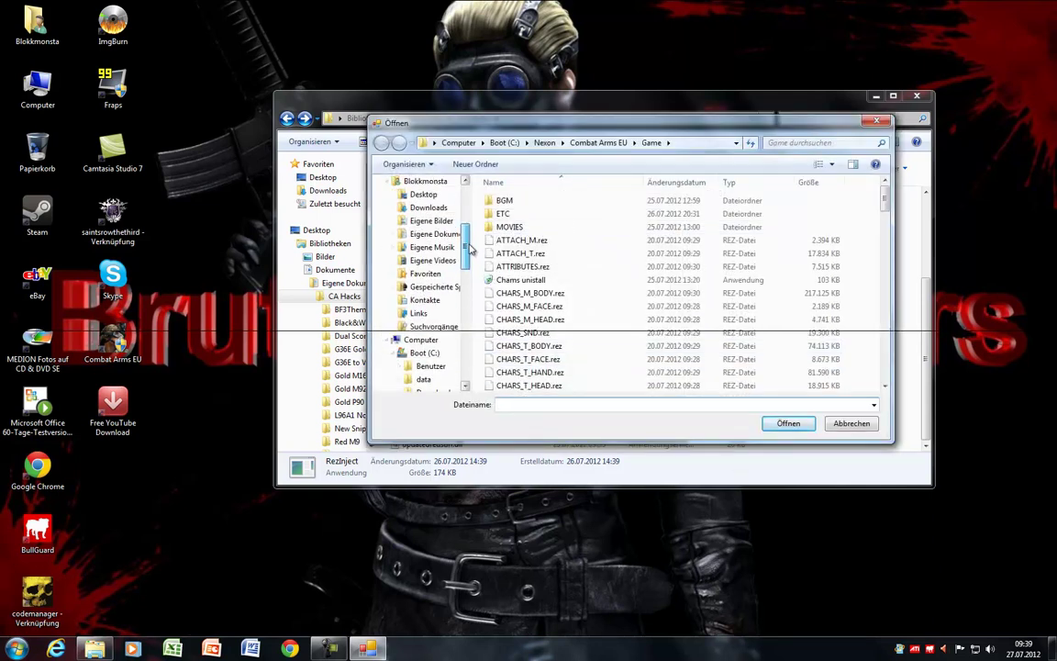
click(439, 274)
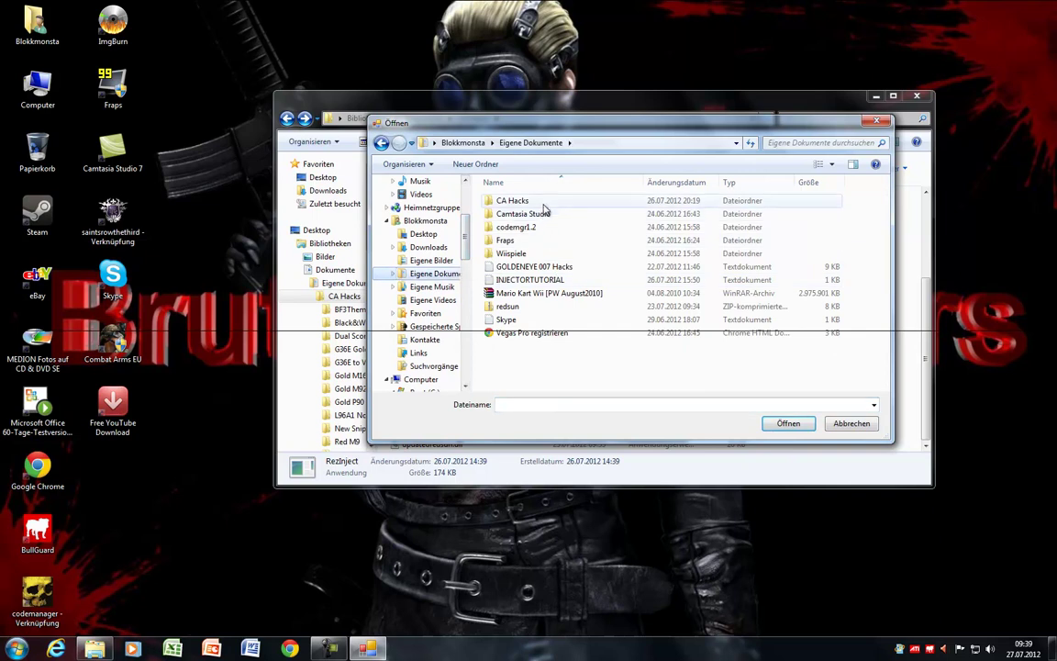
double_click(512, 200)
double_click(537, 272)
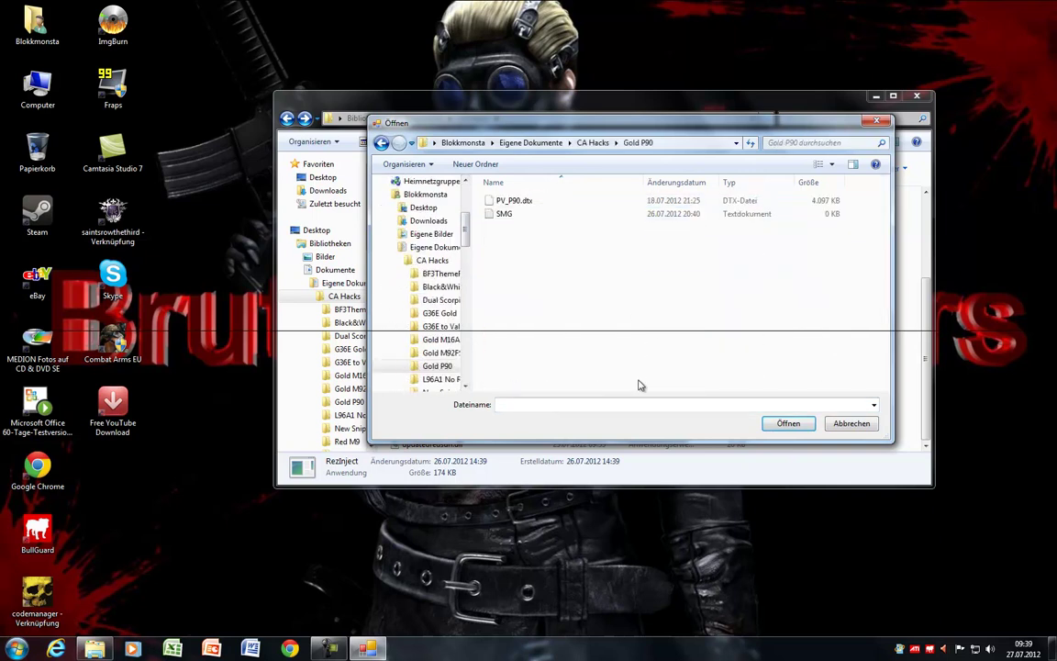
click(519, 202)
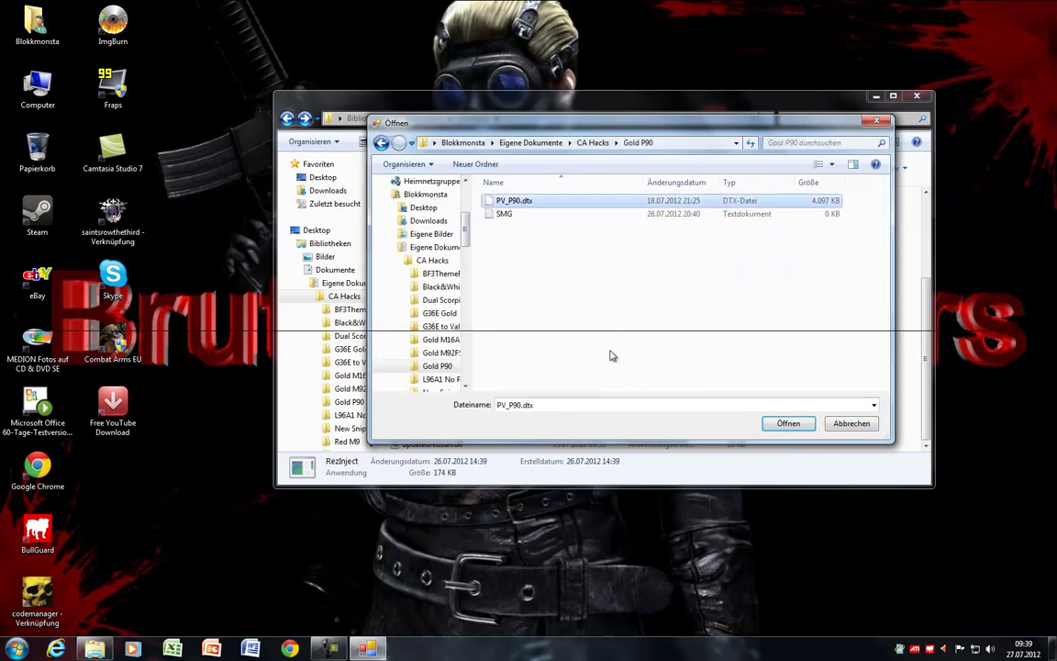
click(787, 424)
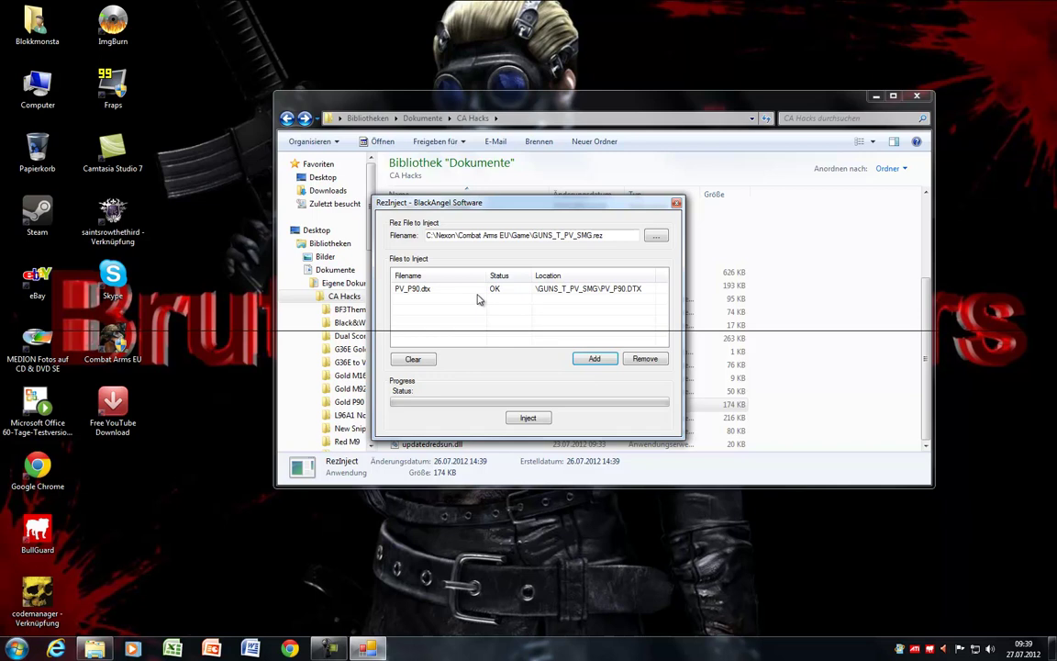
click(594, 359)
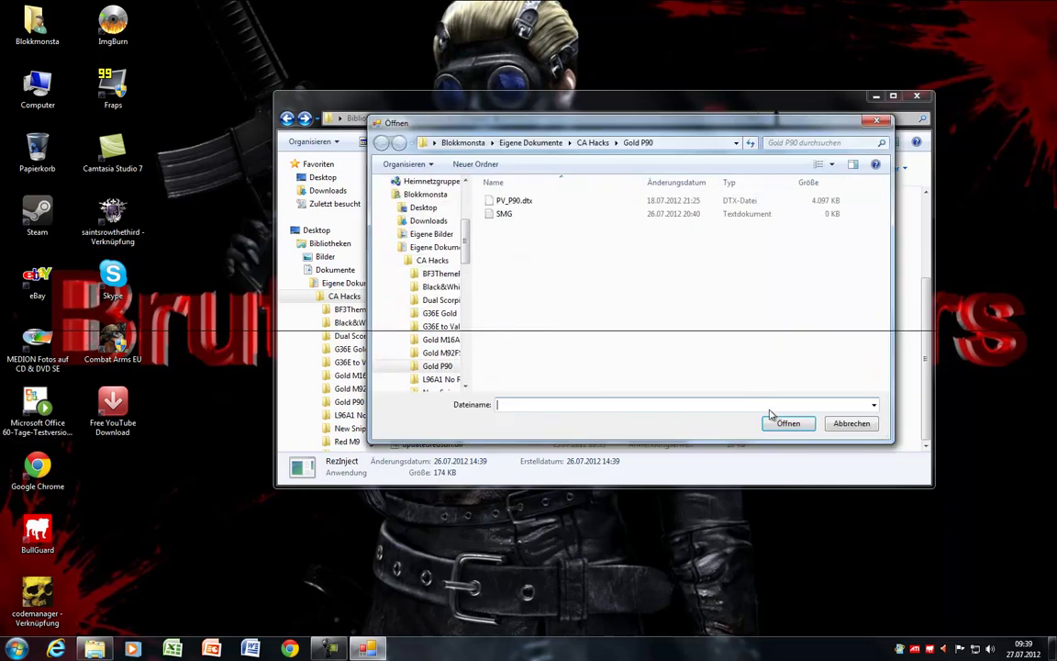
click(848, 427)
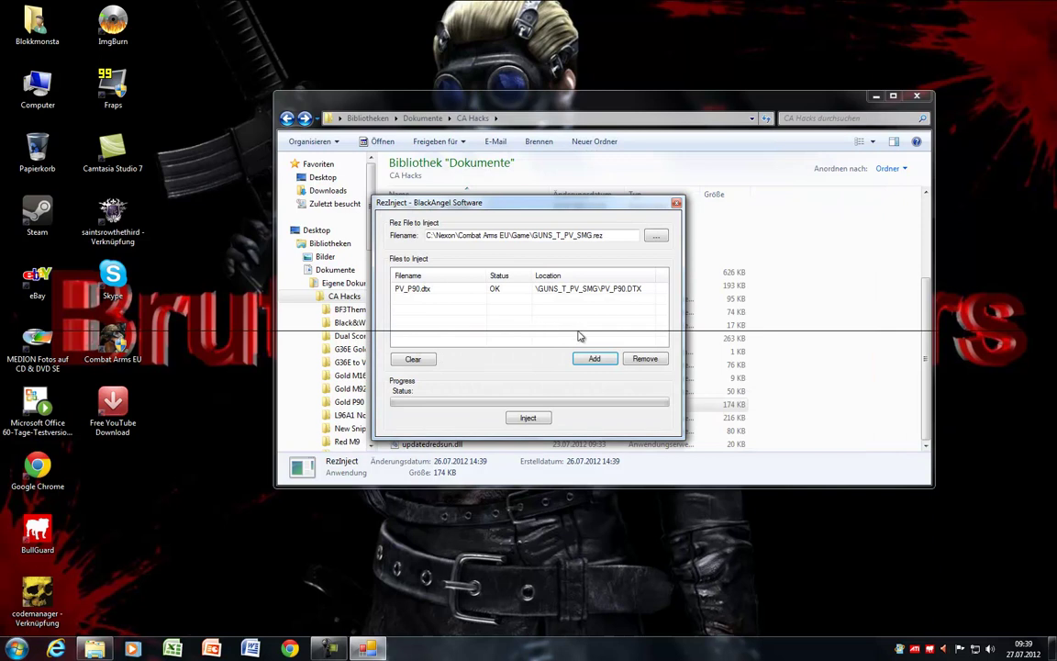
Step: Inject PV_P90.dtx into the SMG archive, then close RezInject and the CA Hacks folder window
click(537, 419)
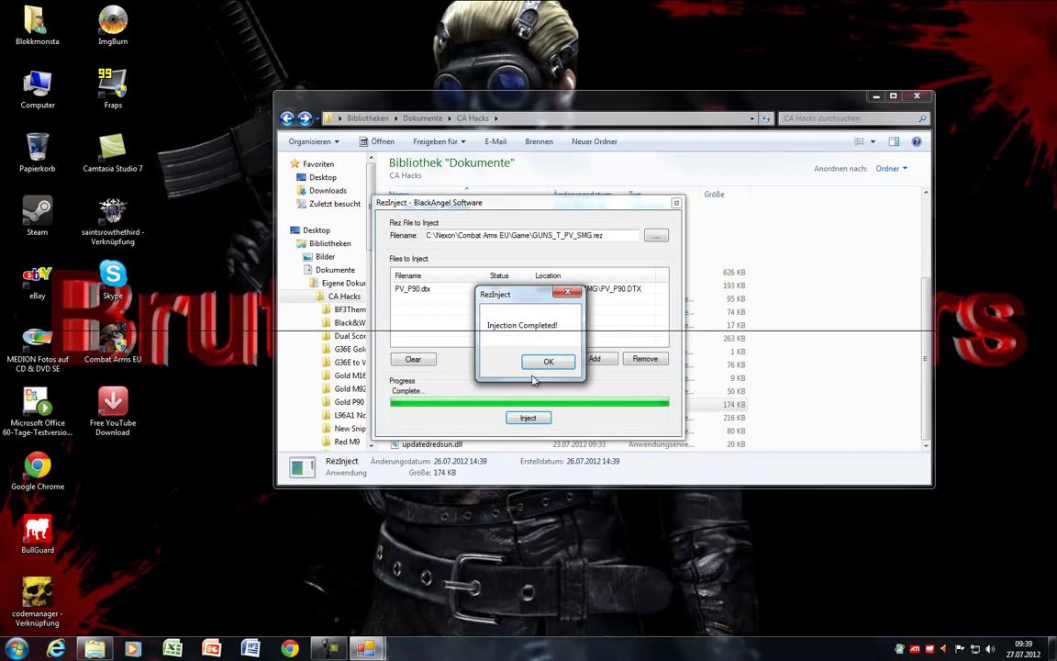
click(548, 363)
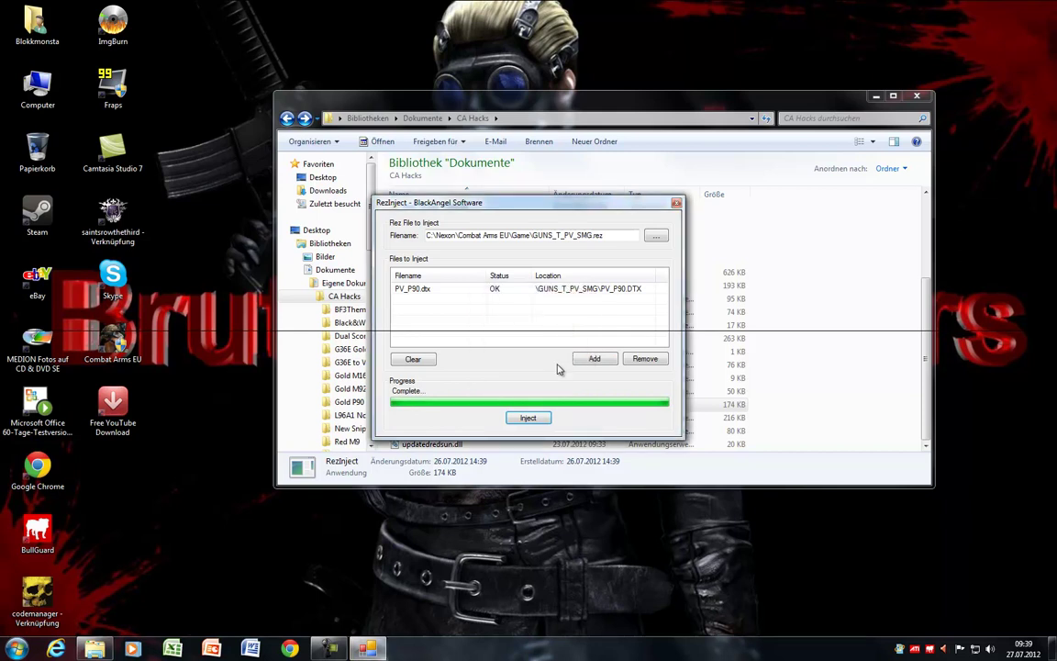
click(677, 203)
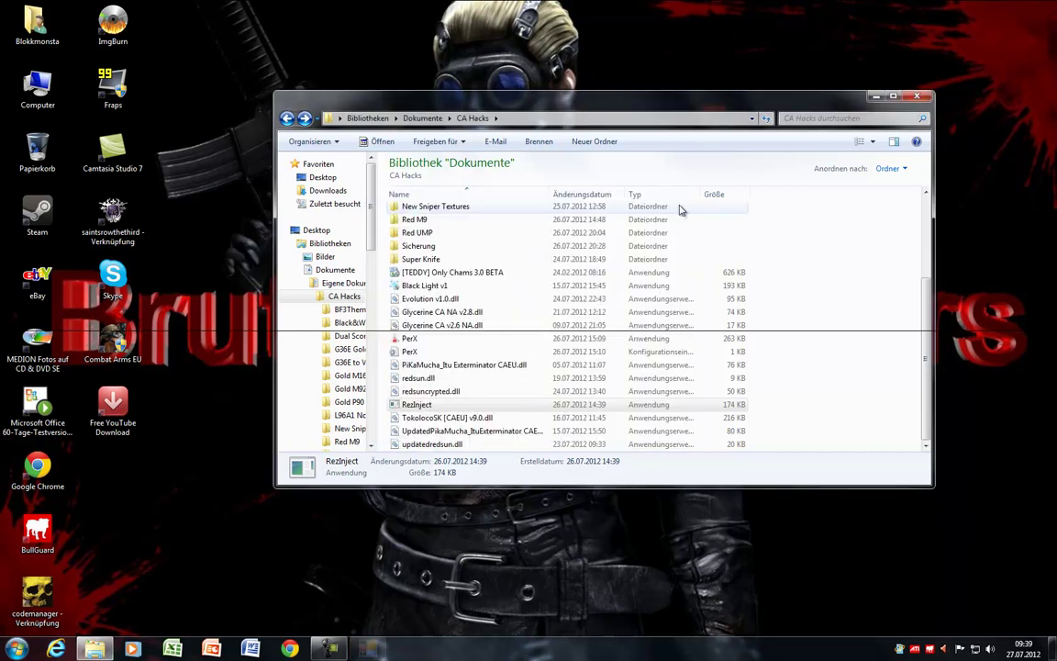
click(916, 96)
Step: Open C:\Nexon\Combat Arms EU\Game in Explorer and compare GUNS_T_PV_SMG.rez with GUNS_T_PV_SMG.rezNew
double_click(38, 87)
double_click(439, 188)
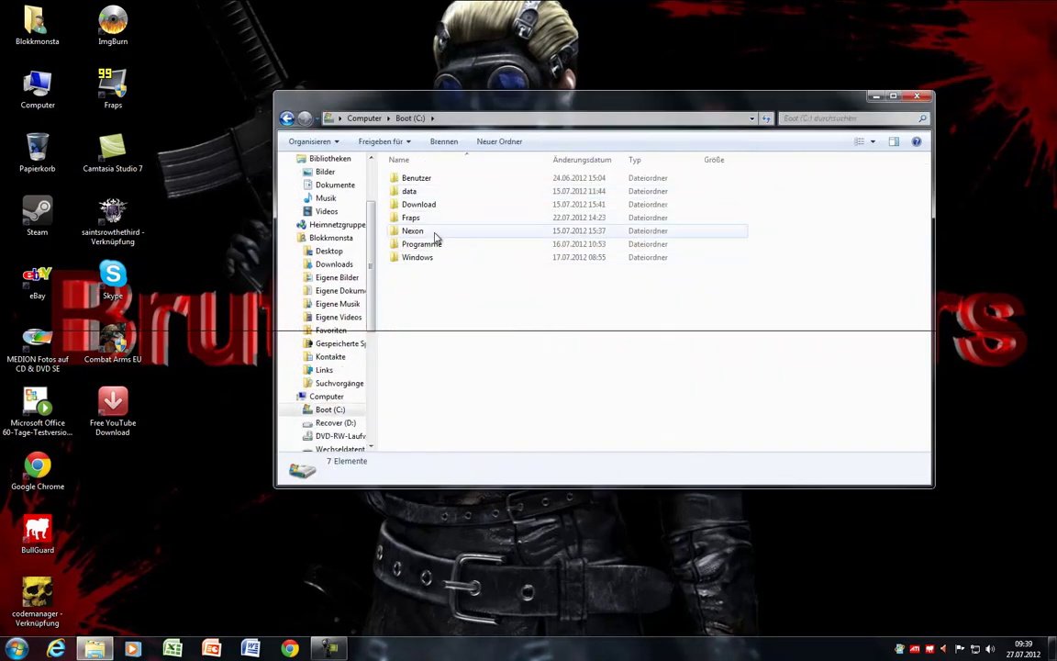
double_click(438, 236)
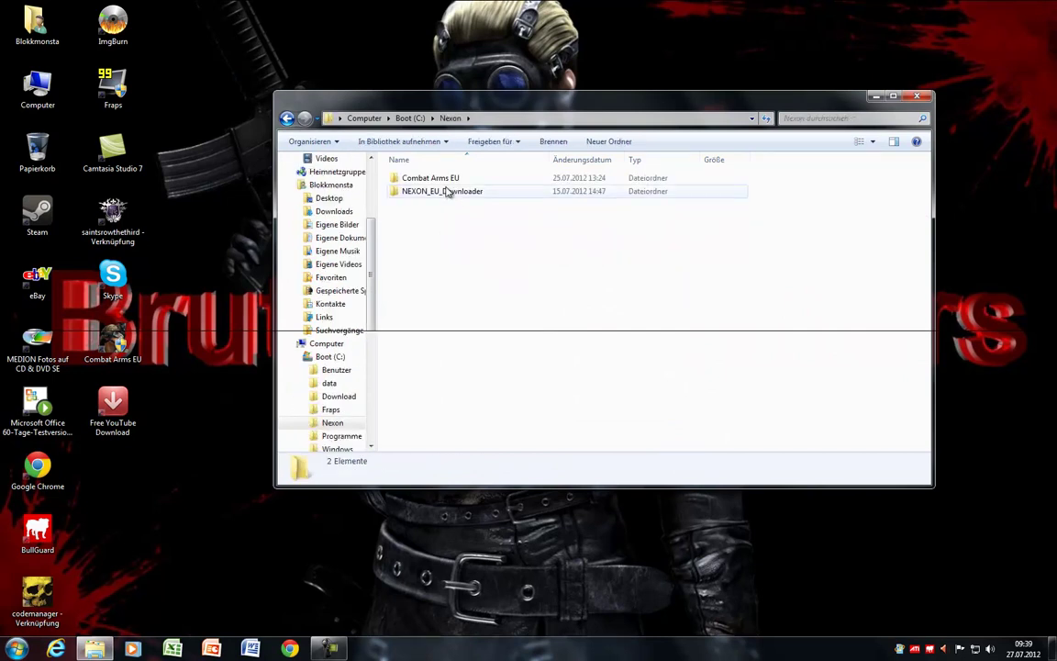
double_click(447, 178)
double_click(417, 190)
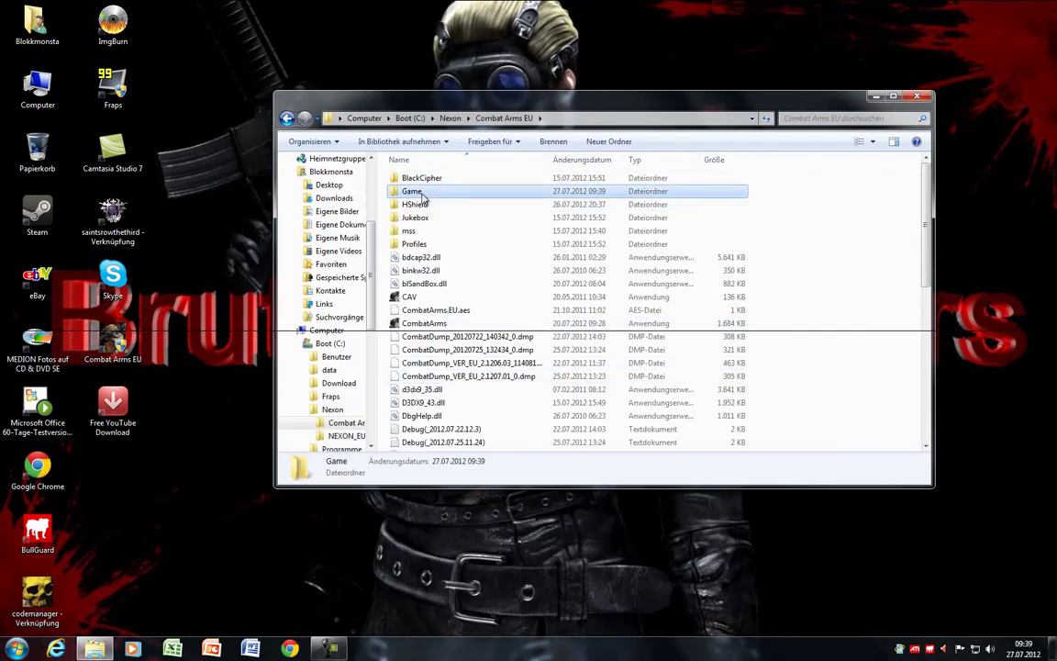
scroll(486, 234, down, 15)
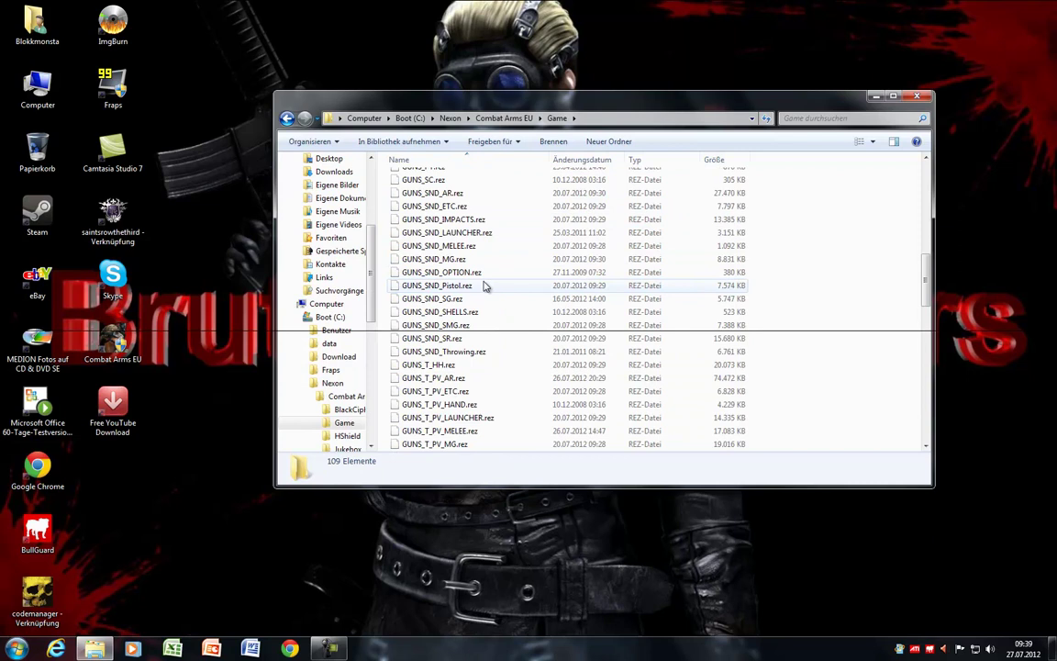
scroll(485, 286, down, 4)
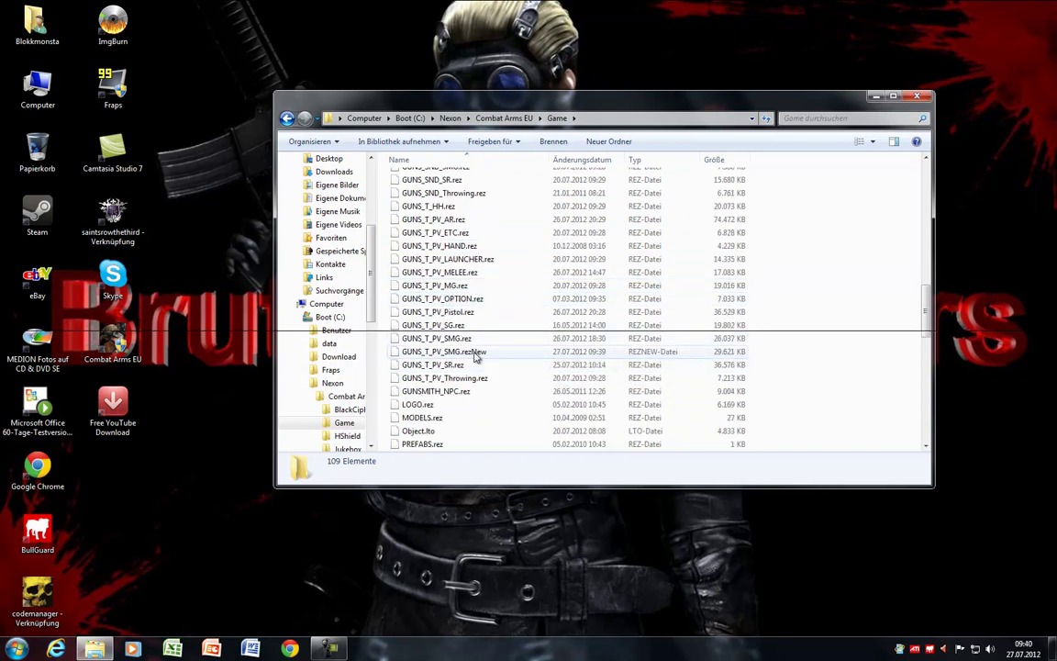
click(474, 339)
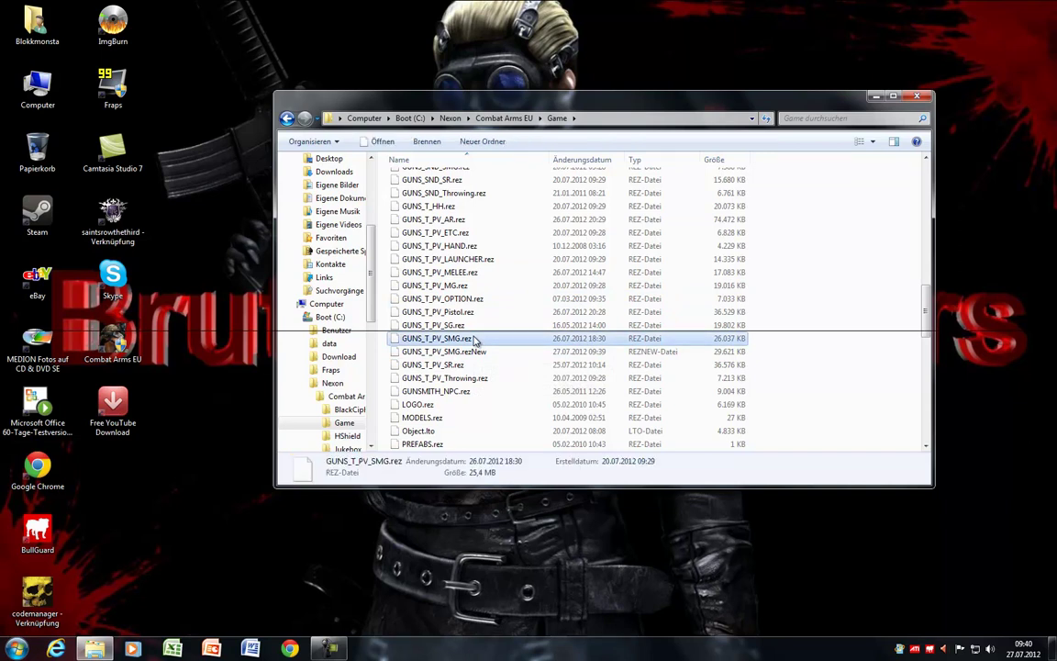
click(481, 353)
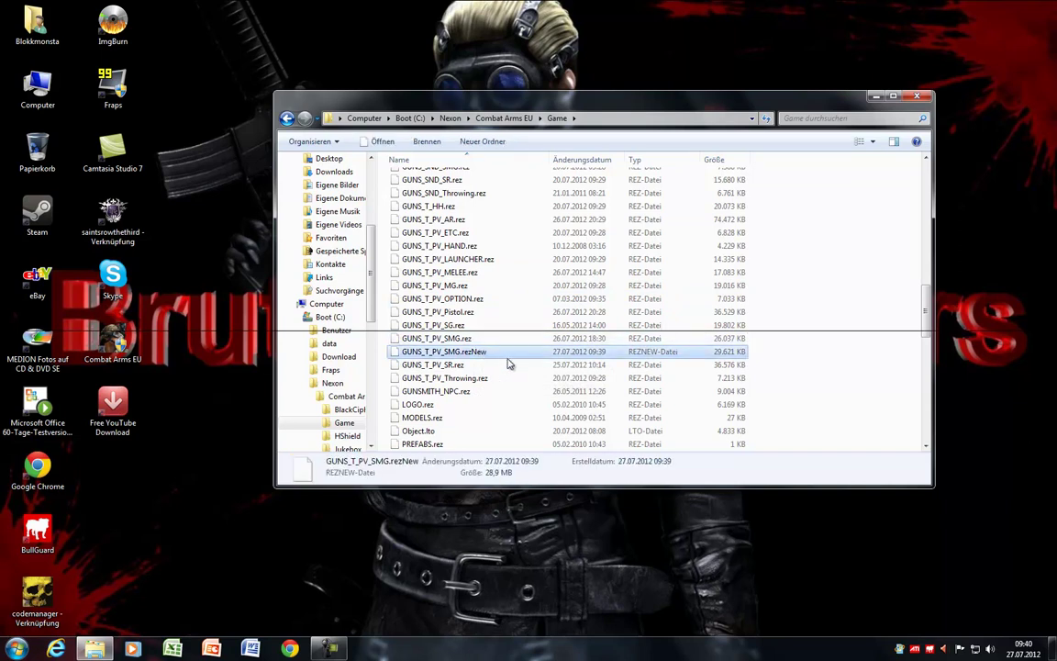
click(462, 339)
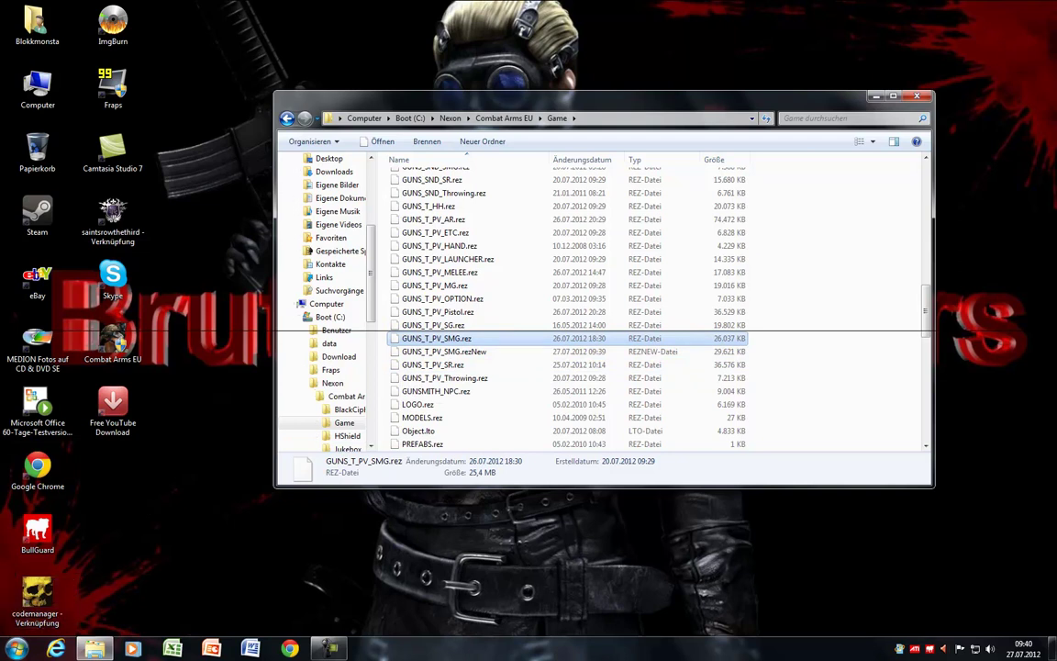
Step: Check the backup copies of the Rez files in the Sicherung folder of CA Hacks, closing its window when done
key(super)
click(192, 341)
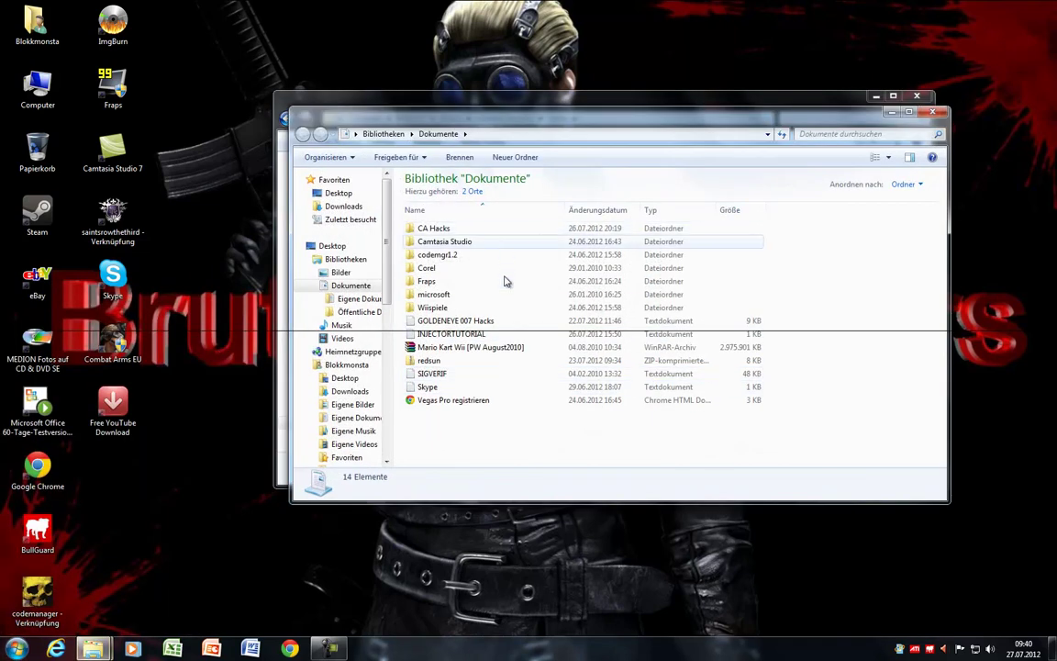
double_click(450, 228)
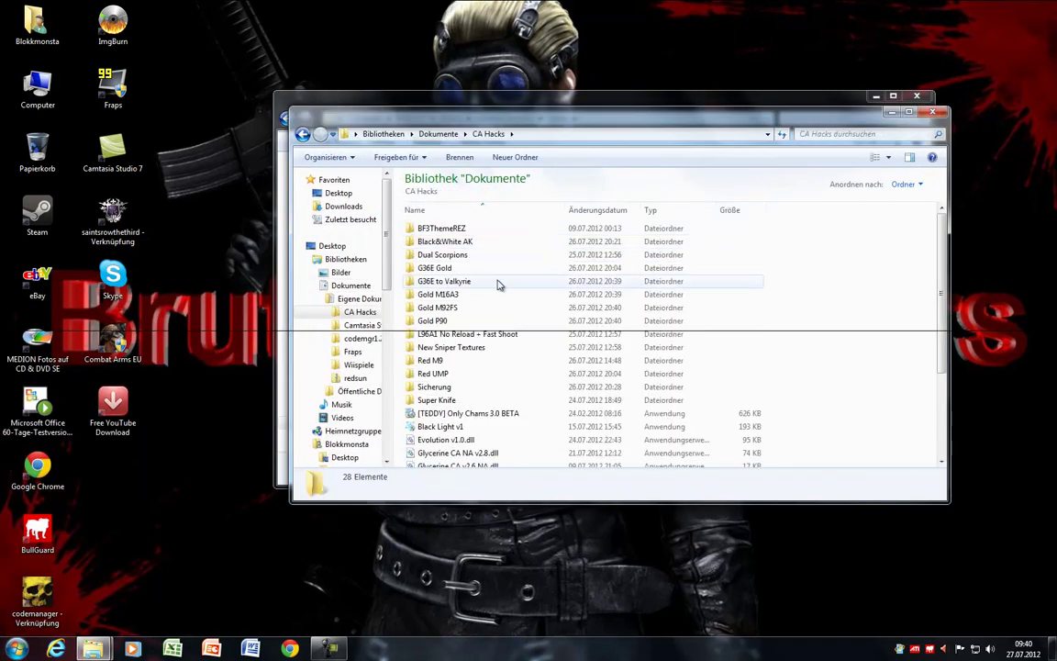
double_click(435, 386)
drag(575, 413, 429, 187)
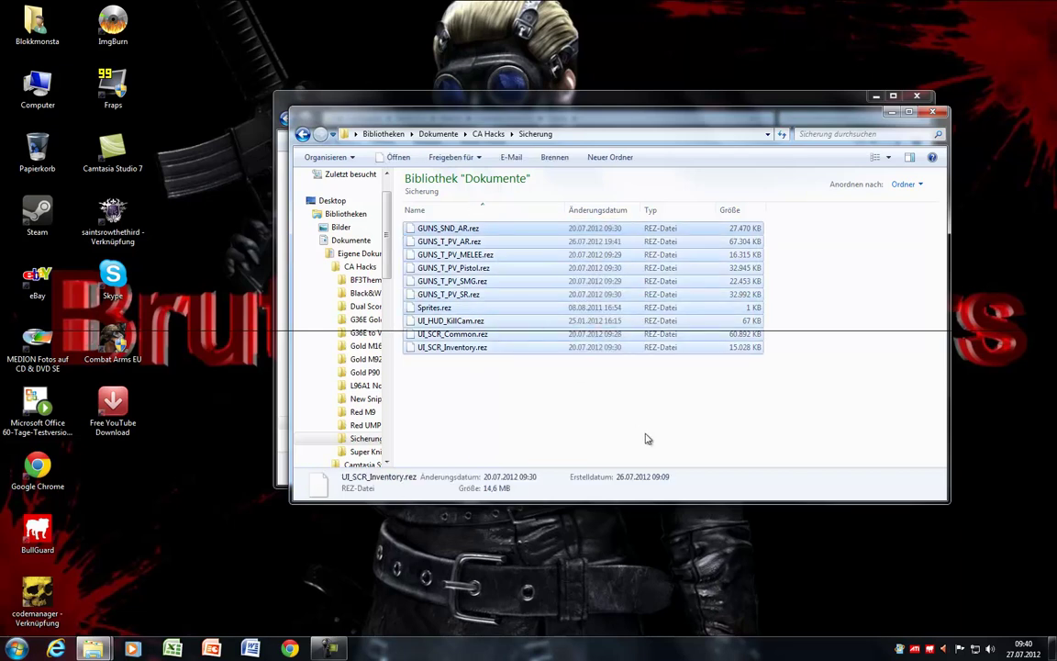
click(596, 381)
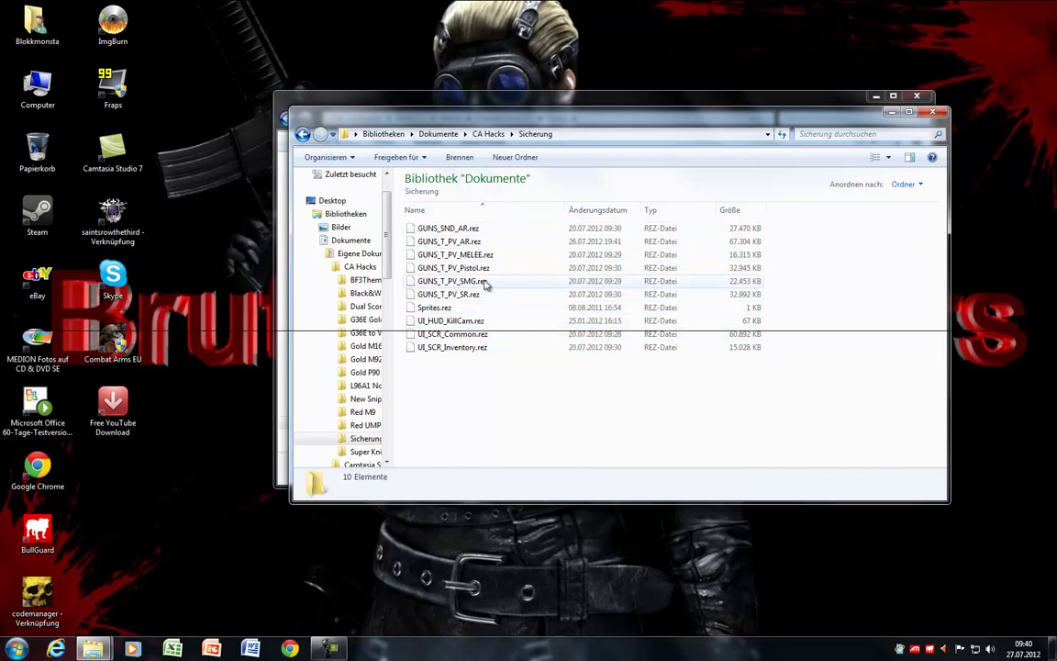
click(935, 114)
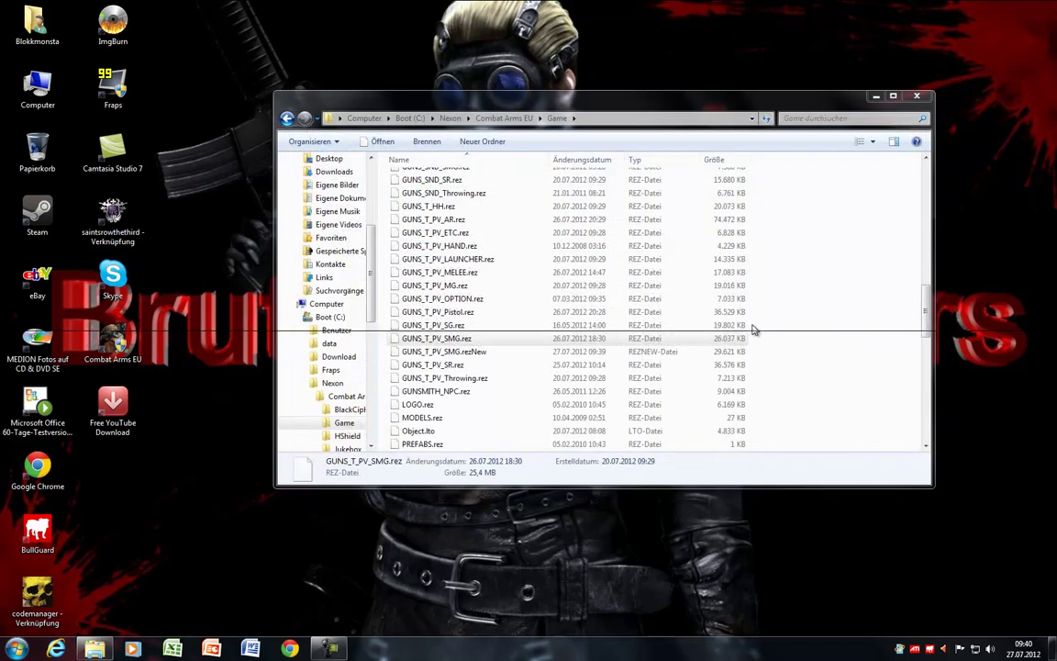
Step: Delete the original GUNS_T_PV_SMG.rez from the Game folder to the recycle bin
right_click(466, 341)
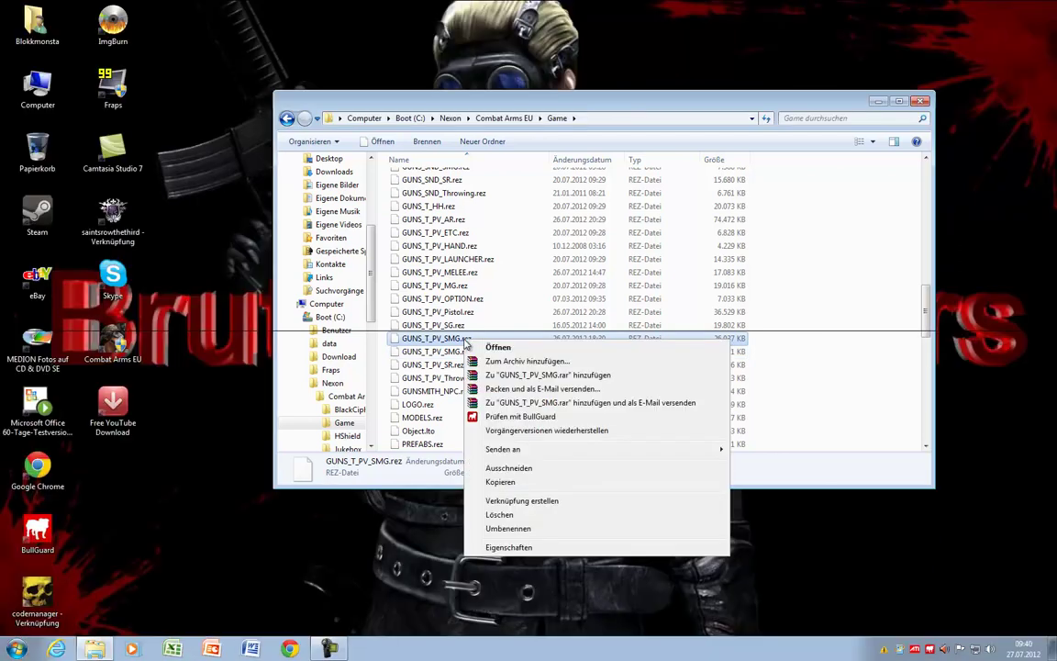
click(885, 581)
right_click(440, 339)
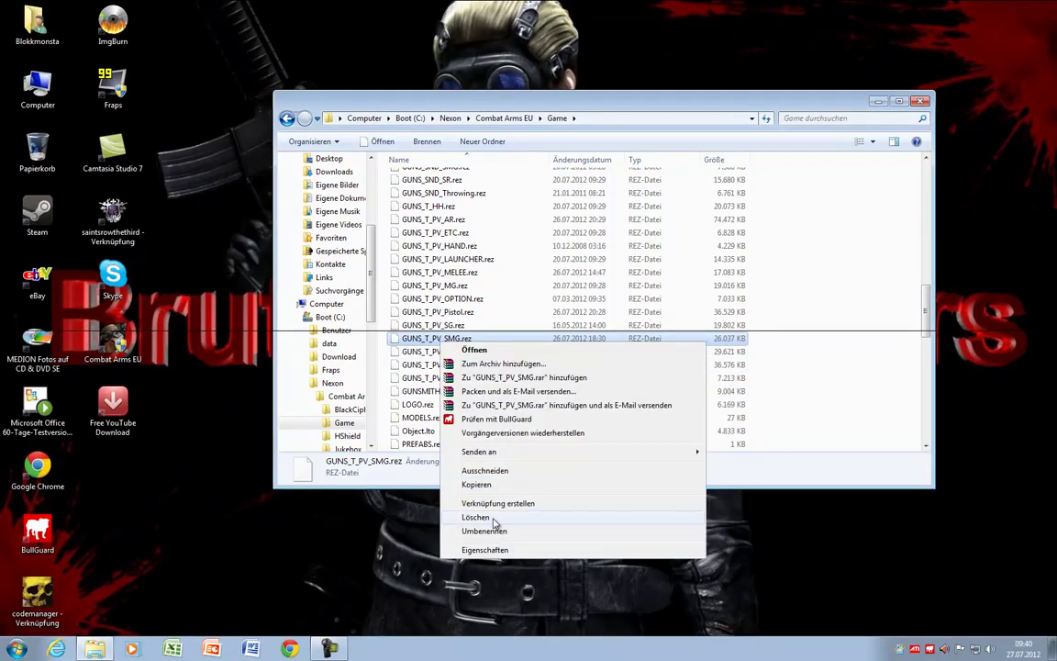
click(493, 520)
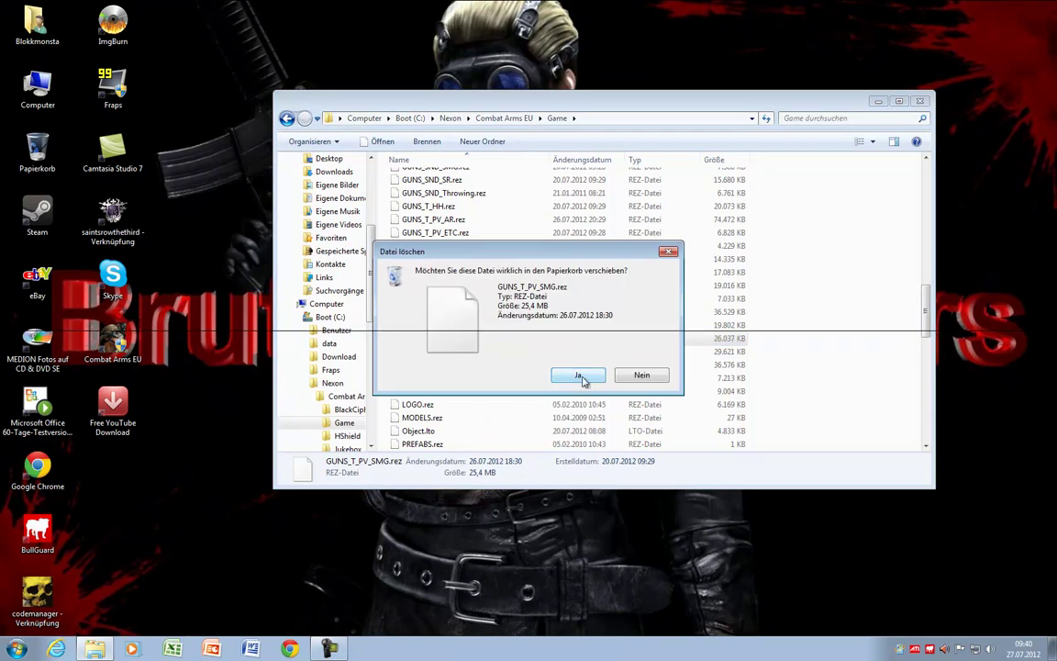
click(580, 378)
Step: Rename GUNS_T_PV_SMG.rezNew as GUNS_T_PV_SMG.rez, accept the extension change and close the Game folder
click(477, 341)
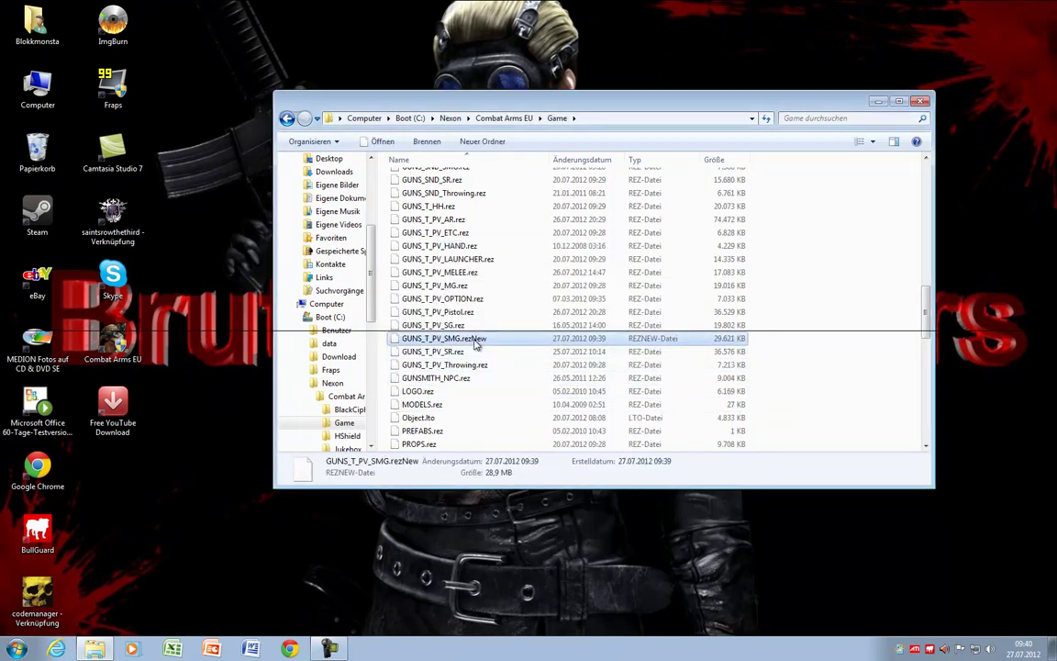
right_click(538, 345)
click(542, 531)
key(End)
key(Left)
key(Left)
key(Left)
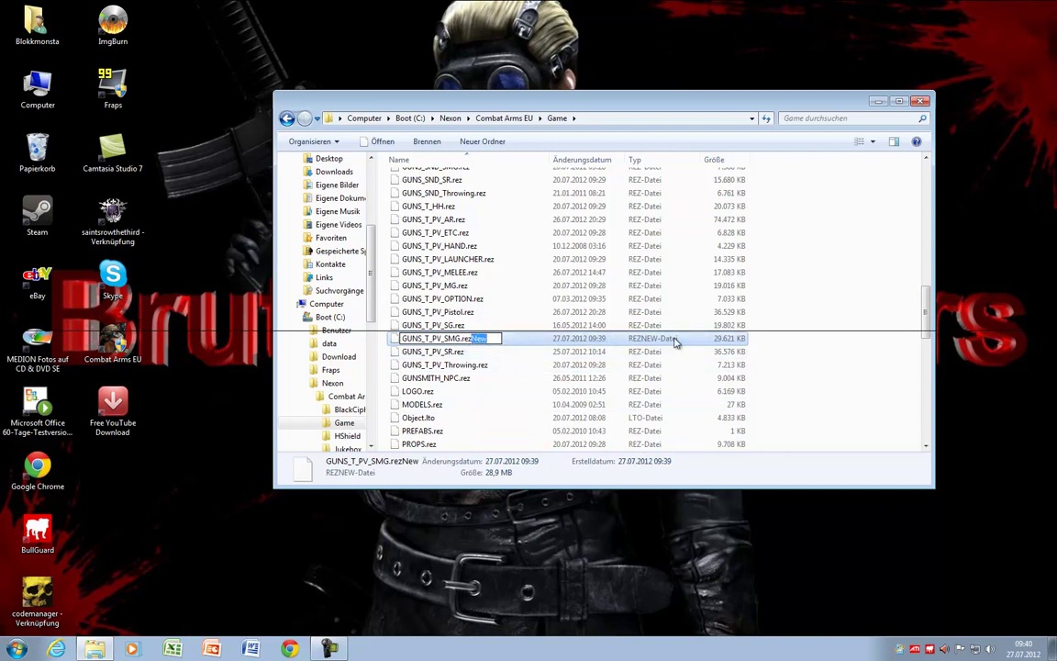
key(BackSpace)
key(Return)
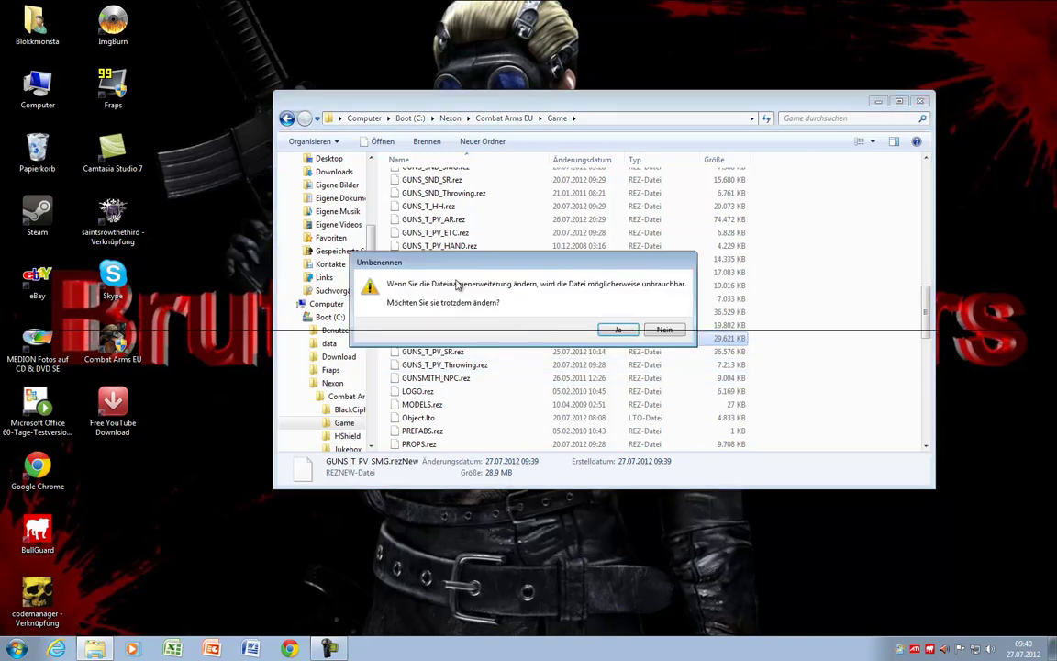
click(621, 330)
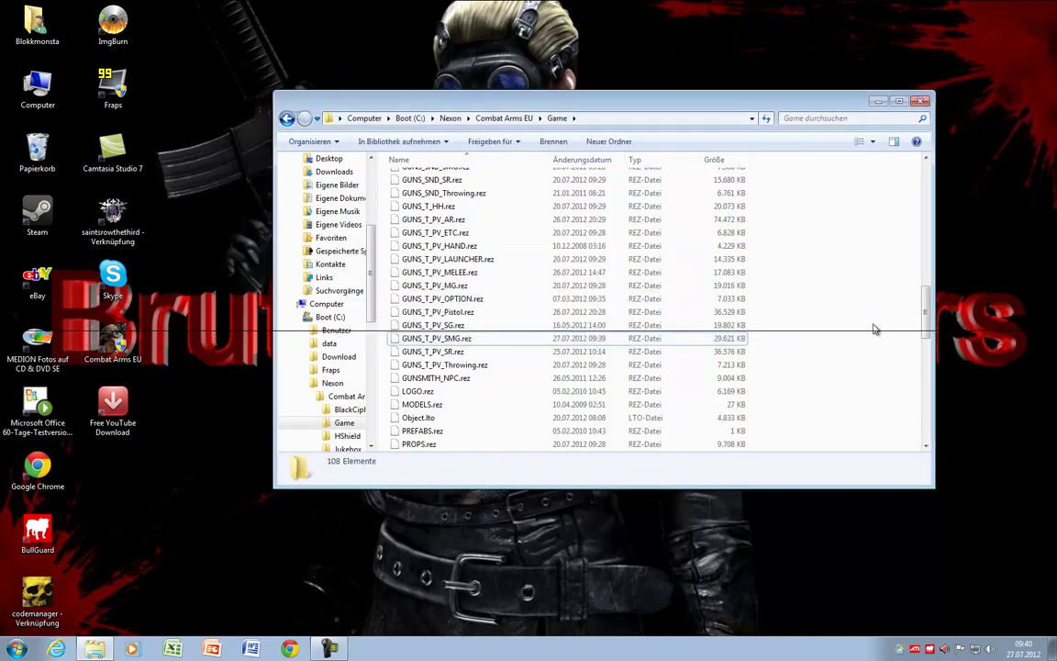
click(921, 101)
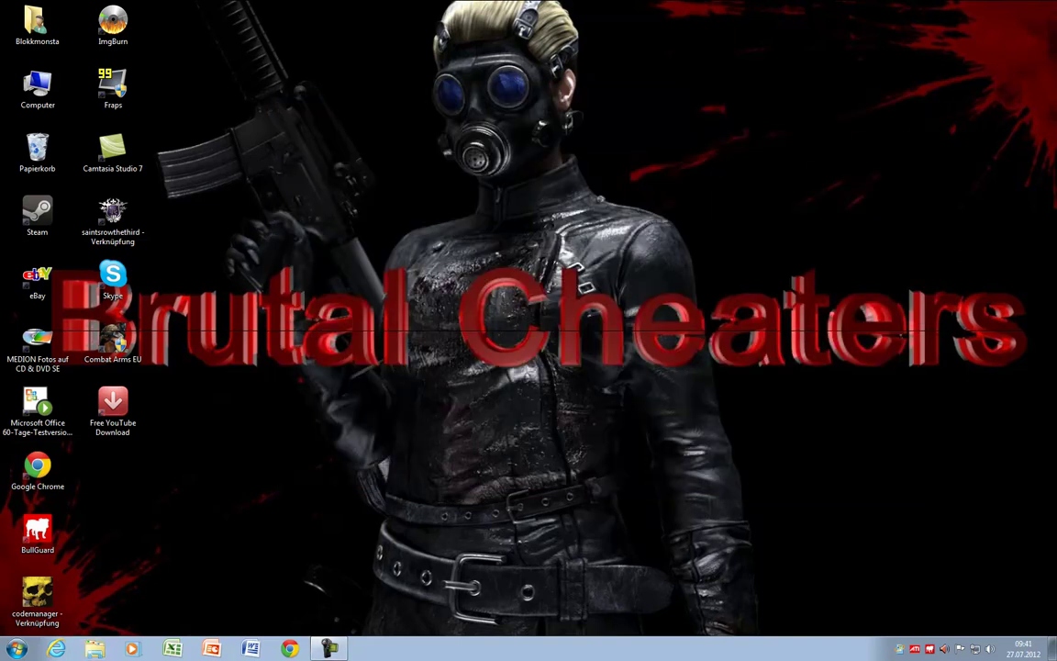